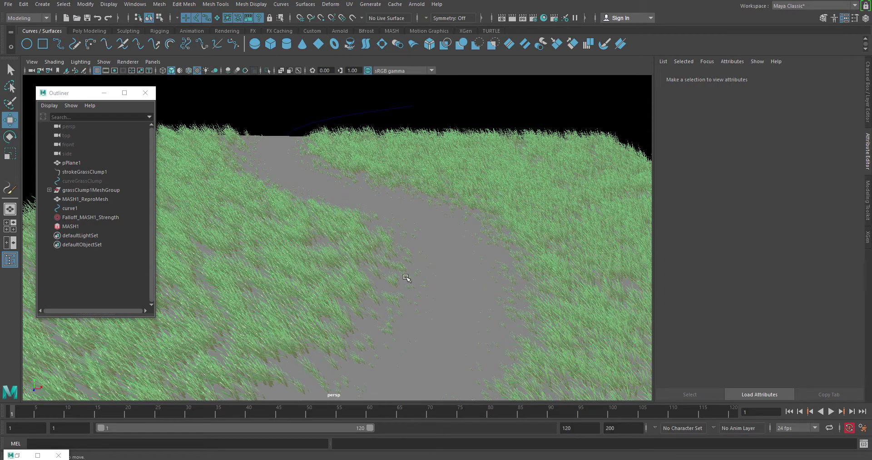
- Select a control vertex of curve1 and move it over the path in the finished grass field
left_click_drag(466, 276, 428, 274, "alt")
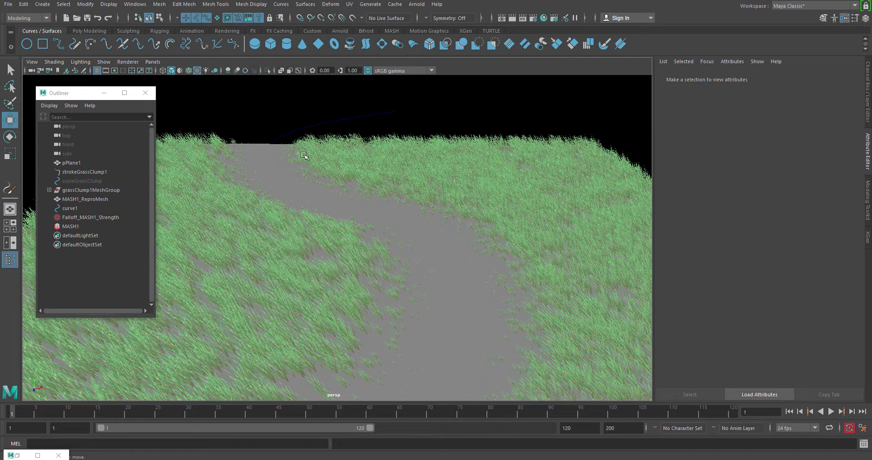
left_click(359, 119)
right_click(365, 120)
right_click_drag(365, 121, 364, 144)
left_click(292, 155)
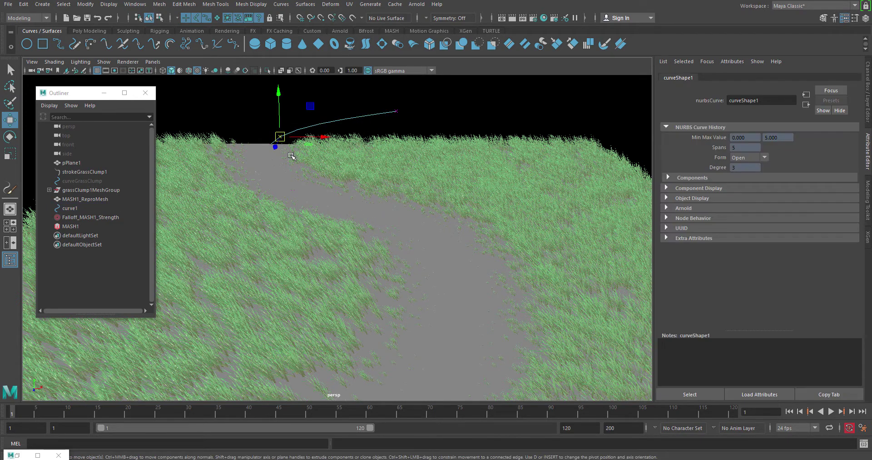
middle_click_drag(291, 156, 462, 302)
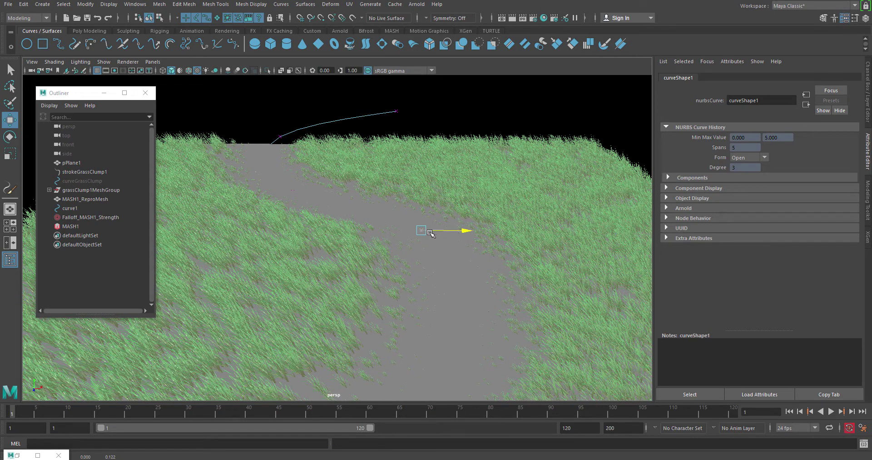
left_click_drag(452, 233, 412, 233)
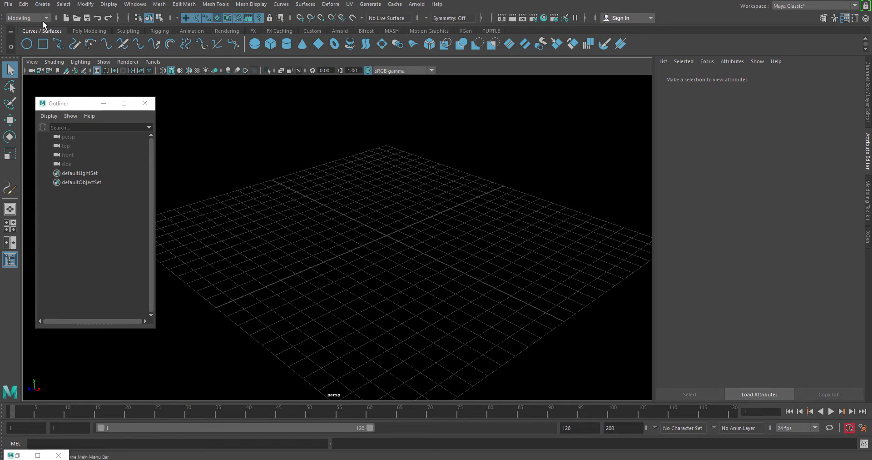
- Create a polygon plane and scale it uniformly to about 23.7 so it covers the grid
left_click(93, 31)
left_click(110, 43)
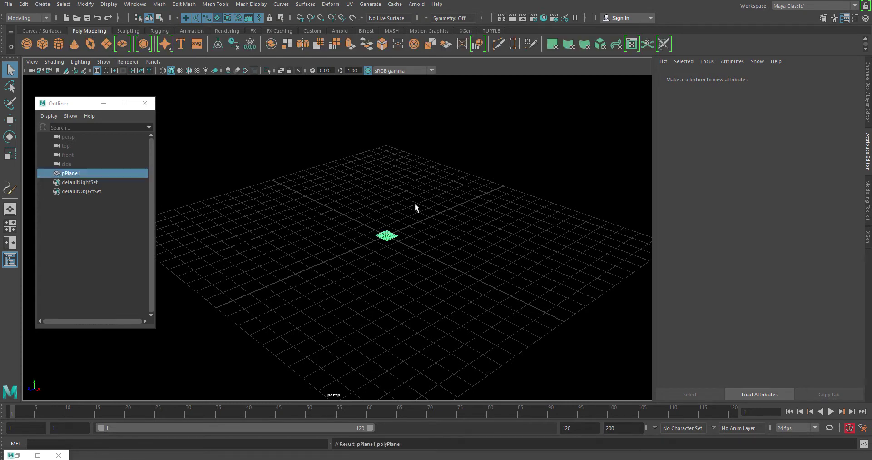
key("r")
left_click_drag(387, 235, 652, 111)
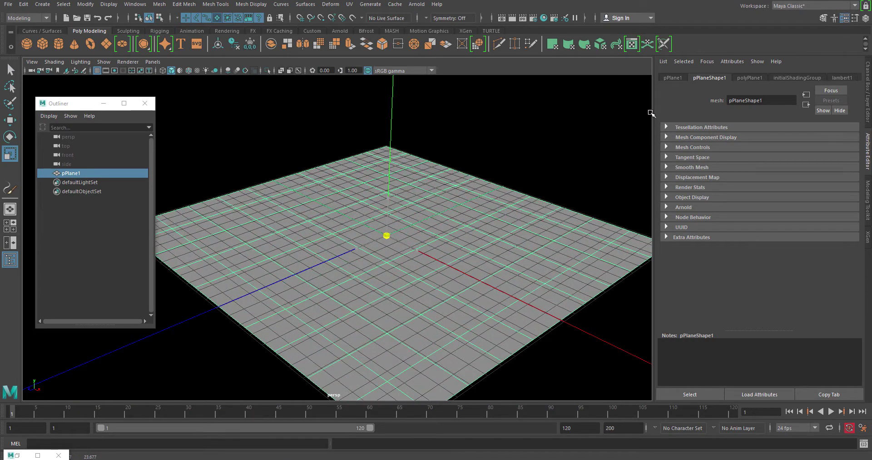
key("w")
left_click_drag(385, 195, 388, 191)
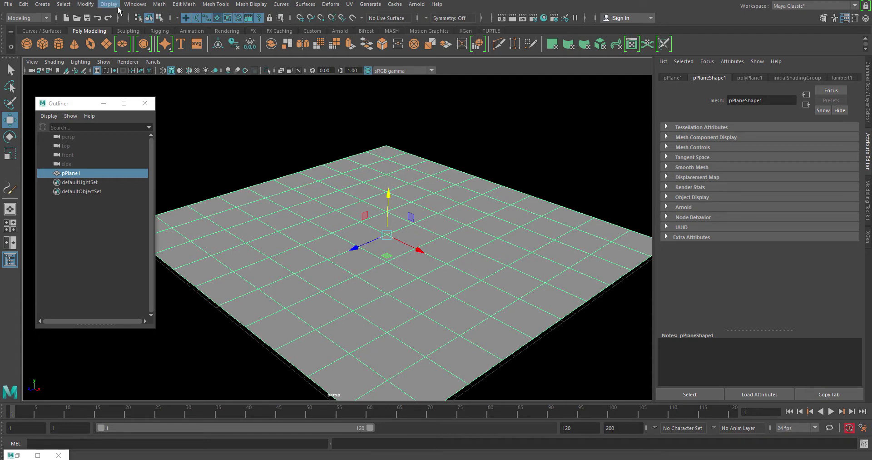
- Load the grassClump.mel brush from the Paint Effects Grasses examples in the Content Browser, then minimize the browser
left_click(135, 4)
mouse_move(163, 36)
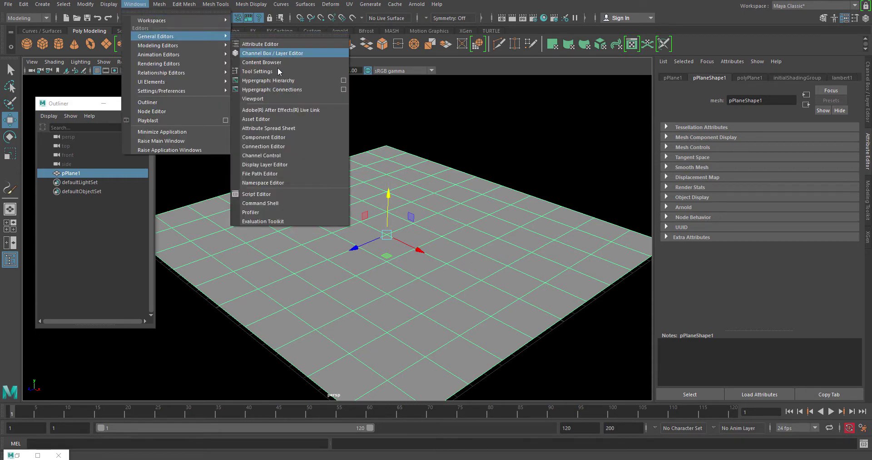
left_click(284, 61)
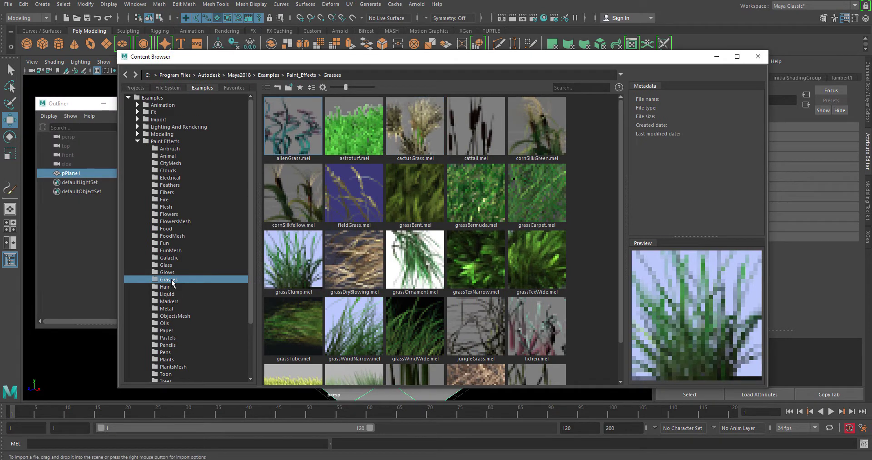
left_click(298, 266)
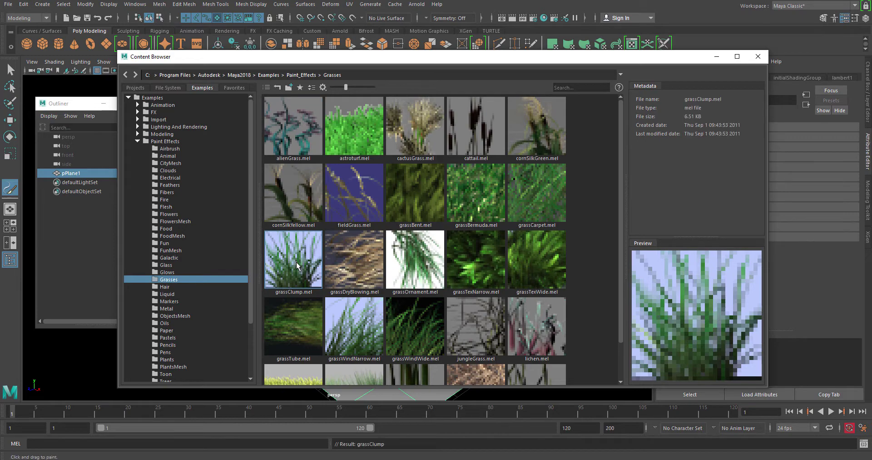
left_click(717, 57)
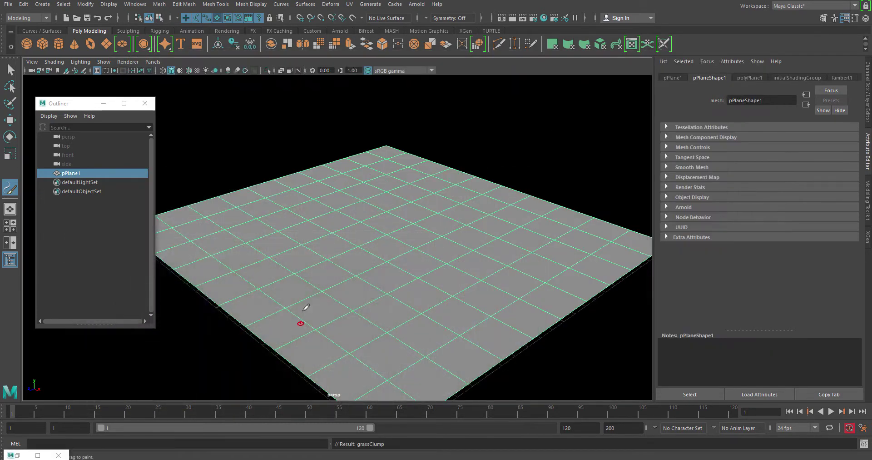
- Try painting a single grass clump on the plane, removing each attempt
left_click_drag(329, 298, 423, 277, "alt")
scroll(408, 277, "up", 5)
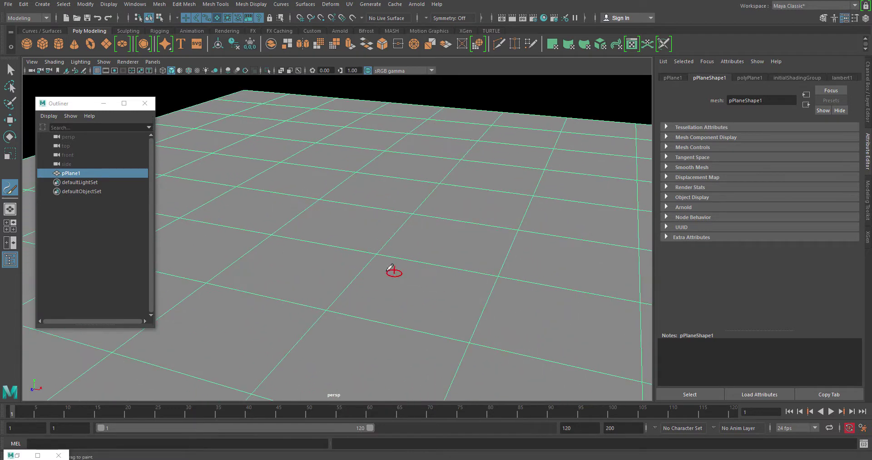
left_click(383, 251)
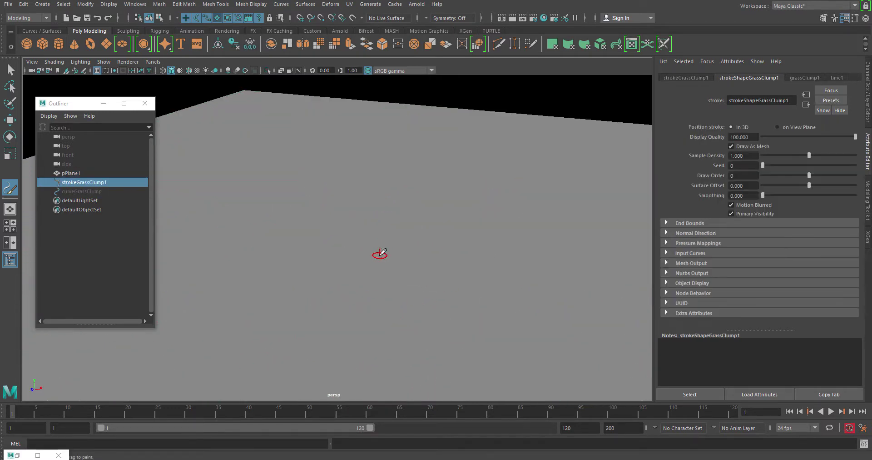
mouse_move(424, 349)
left_mouse_down("alt")
mouse_move(424, 284)
mouse_move(432, 272)
mouse_move(428, 281)
mouse_move(399, 269)
left_mouse_up("alt")
key("Delete")
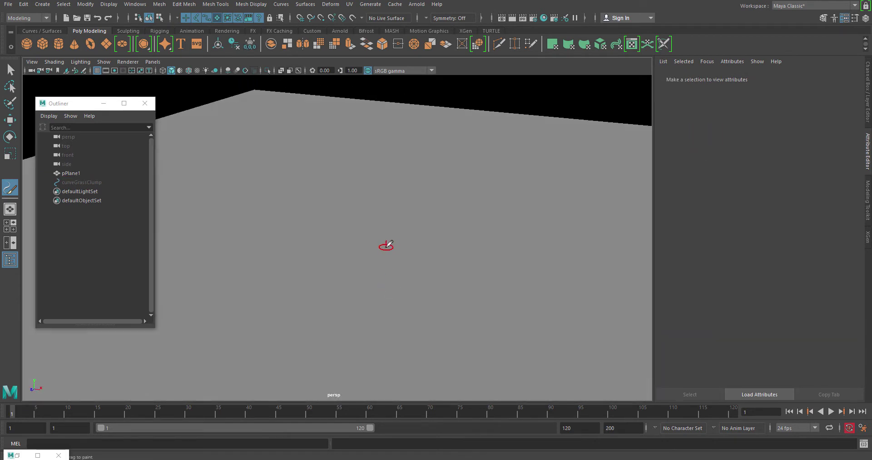
left_click(392, 252)
mouse_move(427, 286)
left_mouse_down("alt")
mouse_move(463, 277)
mouse_move(465, 261)
mouse_move(409, 308)
mouse_move(327, 293)
left_mouse_up("alt")
key("w")
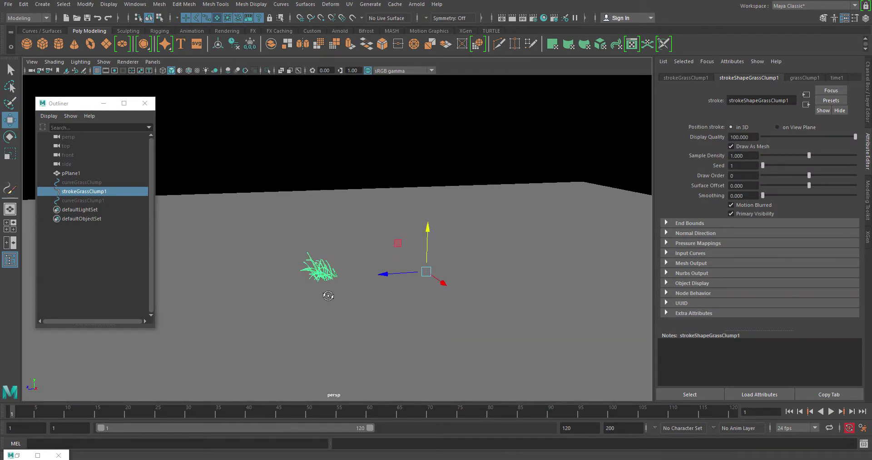
key("ctrl+z")
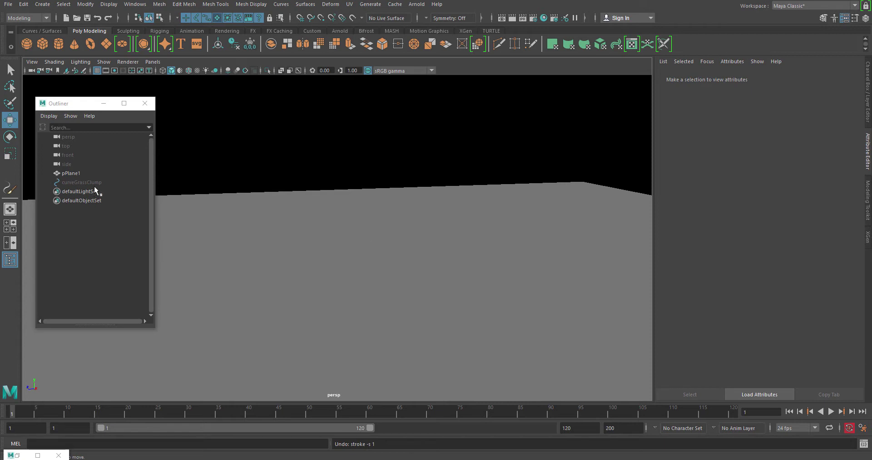
- Delete the ground plane and paint a single grass clump on the grid near the origin
left_click(10, 187)
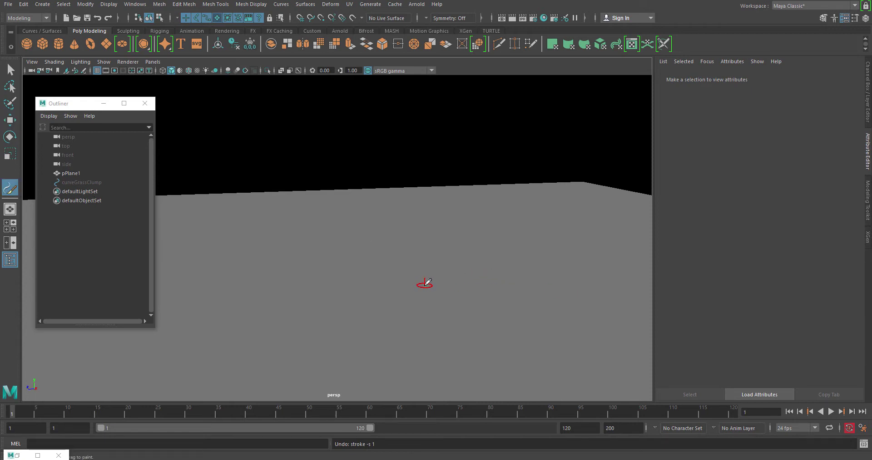
left_click(75, 174)
key("Delete")
mouse_move(380, 269)
left_mouse_down("alt")
mouse_move(435, 298)
mouse_move(539, 325)
mouse_move(348, 259)
mouse_move(401, 288)
mouse_move(379, 285)
mouse_move(386, 291)
left_mouse_up("alt")
left_click_drag(394, 330, 366, 317, "alt")
key("w")
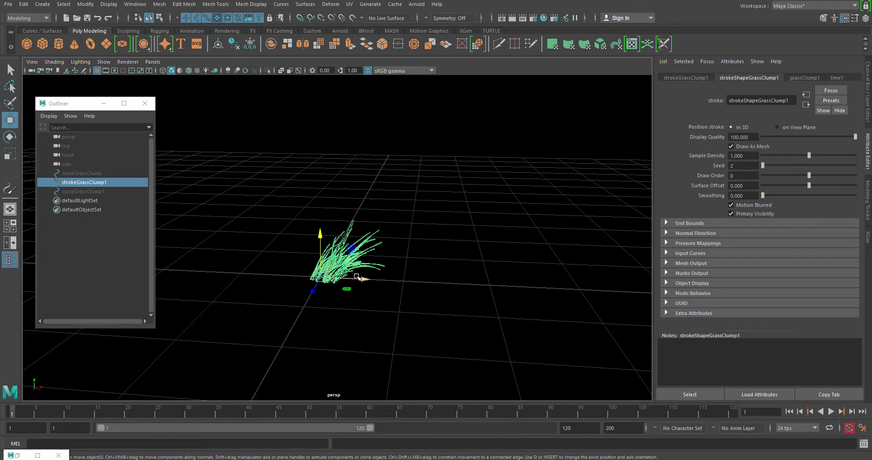
- Convert the grass clump stroke from Paint Effects to polygons
left_click_drag(383, 317, 348, 272, "alt")
left_click(383, 313)
left_click(347, 272)
left_click_drag(340, 308, 364, 333, "alt")
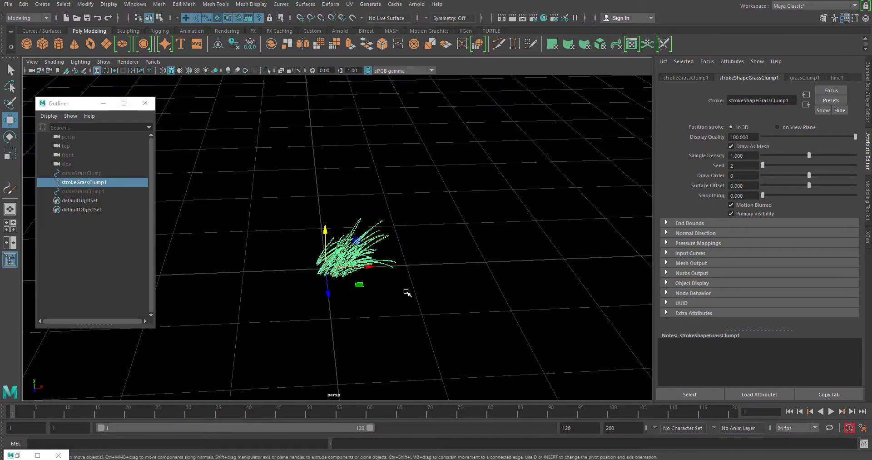
left_click(86, 4)
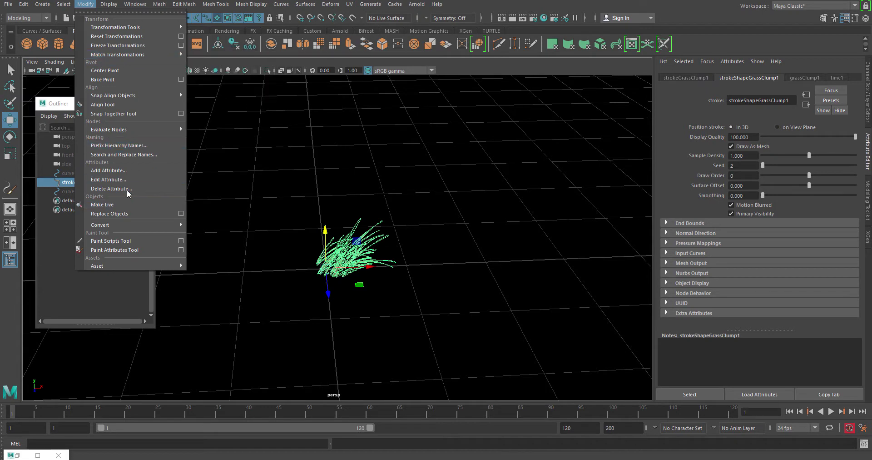
mouse_move(152, 224)
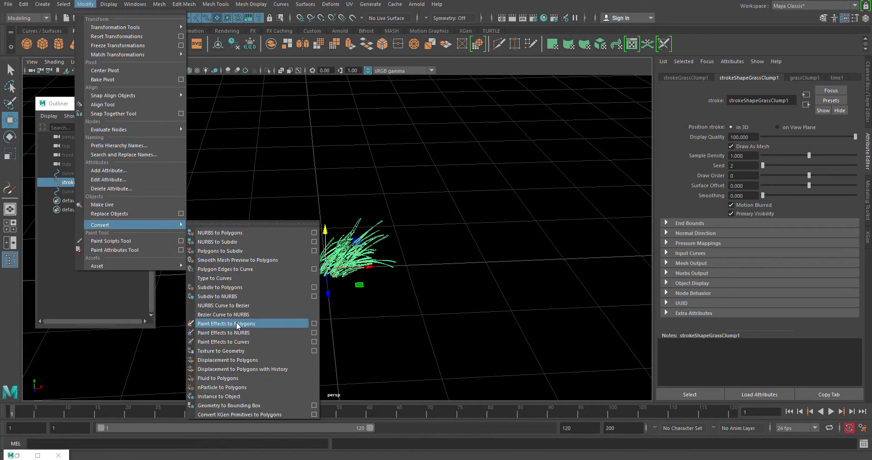
left_click(285, 322)
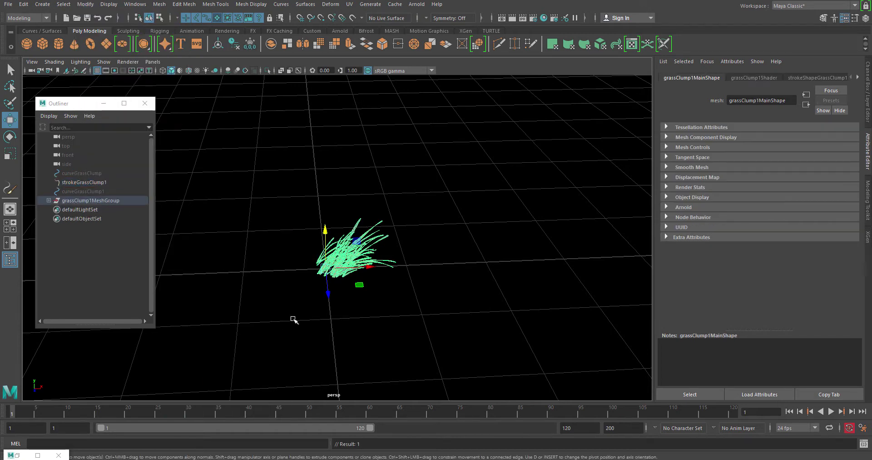
left_click(362, 325)
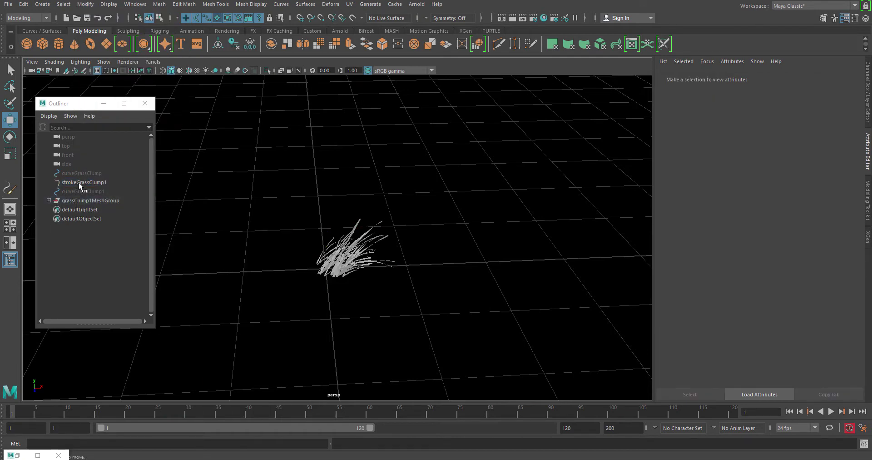
- Try moving the converted grass mesh group along X, then undo the move
left_click(84, 200)
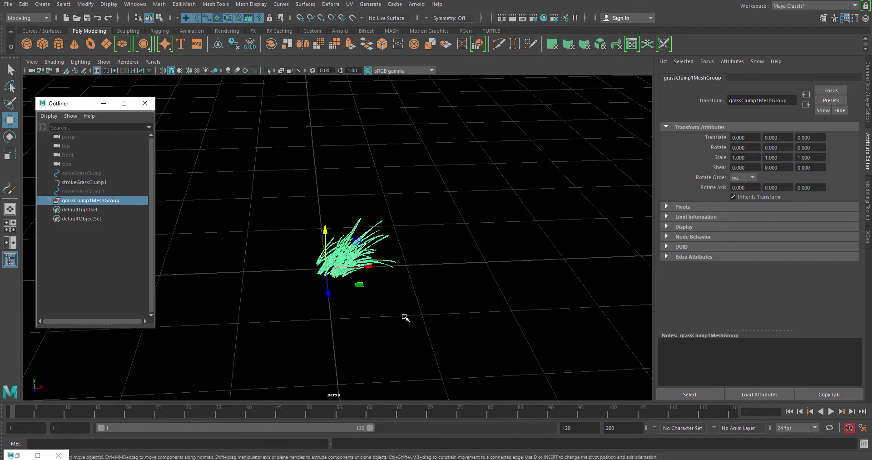
mouse_move(372, 271)
left_mouse_down()
mouse_move(213, 270)
mouse_move(417, 269)
mouse_move(383, 270)
left_mouse_up()
key("ctrl+z")
- Examine the blades of the converted grass mesh up close from several angles
left_click(380, 337)
left_click_drag(381, 337, 426, 335, "alt")
scroll(409, 318, "up", 5)
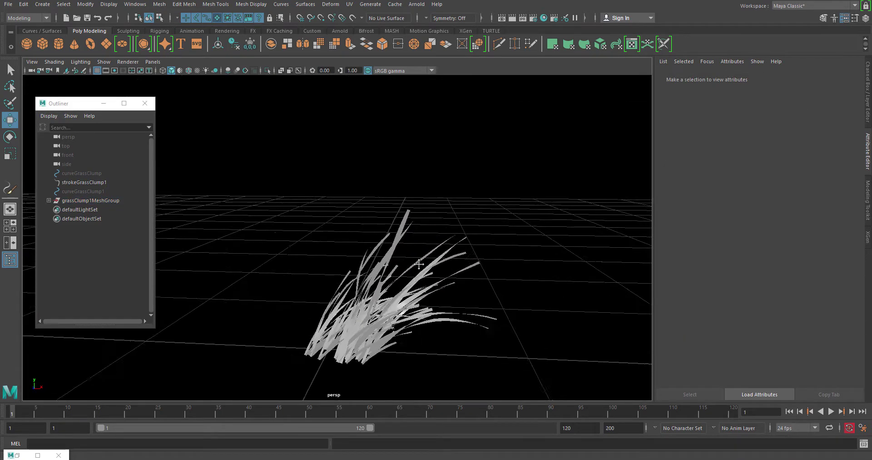
left_click(395, 305)
mouse_move(394, 209)
right_mouse_down()
mouse_move(362, 207)
mouse_move(397, 212)
right_mouse_up()
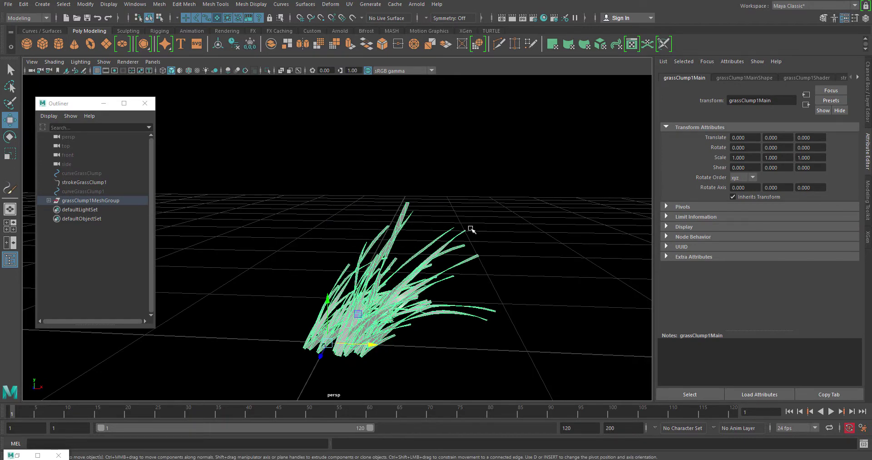
left_click(518, 241)
left_click_drag(419, 294, 382, 297, "alt")
left_click(383, 298)
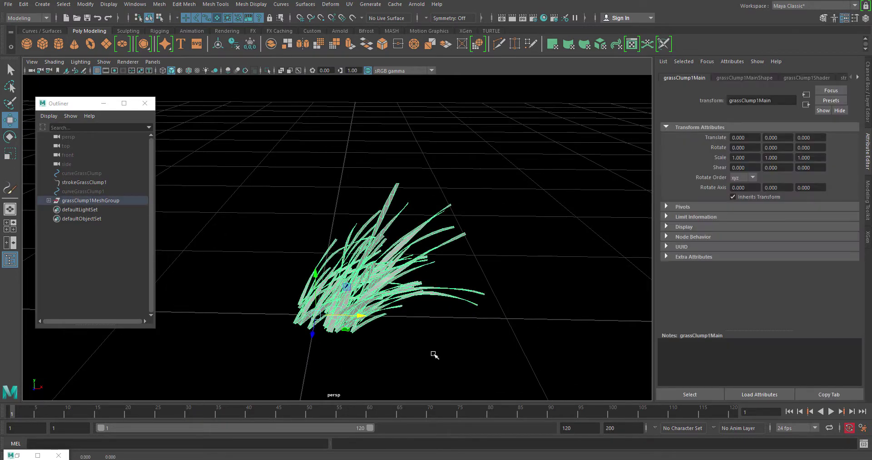
- Turn on textured display in the viewport and select the grass clump mesh
left_click(448, 334)
left_click_drag(395, 356, 391, 336, "alt")
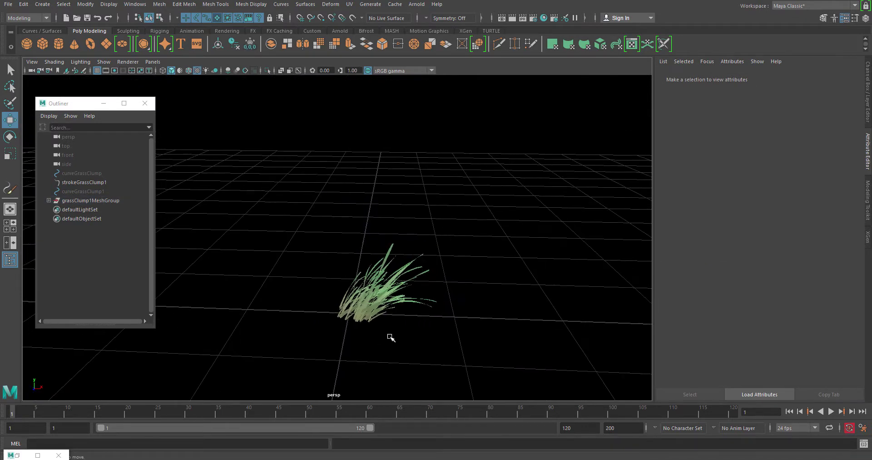
left_click(361, 307)
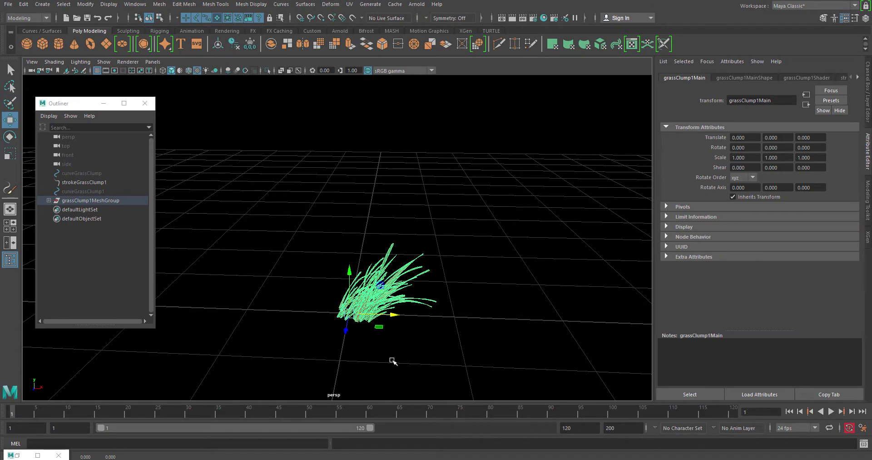
left_click_drag(392, 362, 347, 328, "alt")
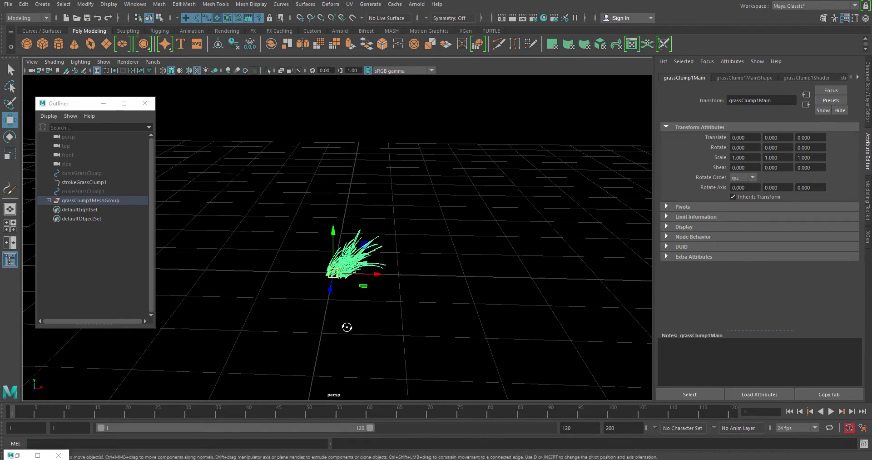
- Create a new polygon plane under the grass clump and scale it uniformly to about 23
left_click(106, 44)
left_click_drag(508, 260, 282, 301, "alt")
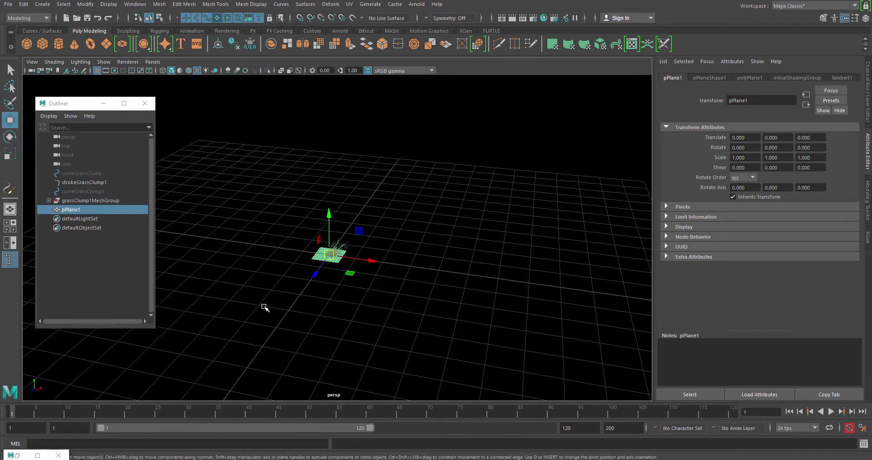
key("r")
left_click_drag(329, 254, 713, 102)
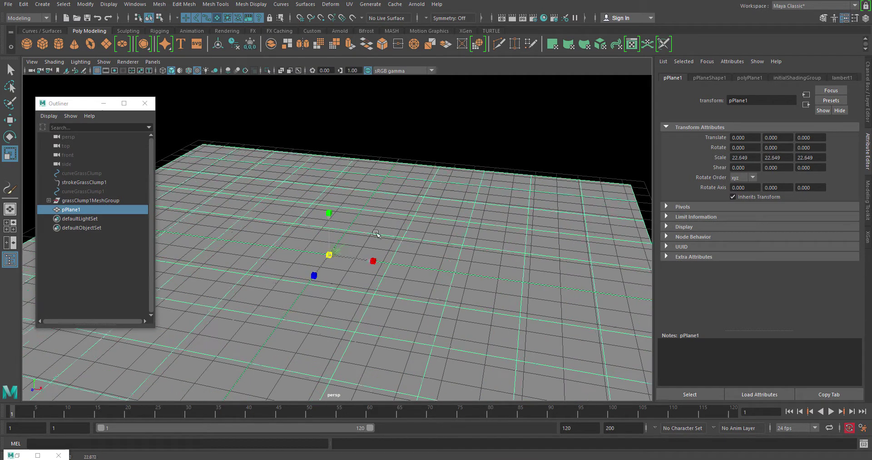
key("w")
- Select the grass clump mesh and create a MASH network from it, using the Animation menu set
left_click(393, 134)
left_click(333, 257)
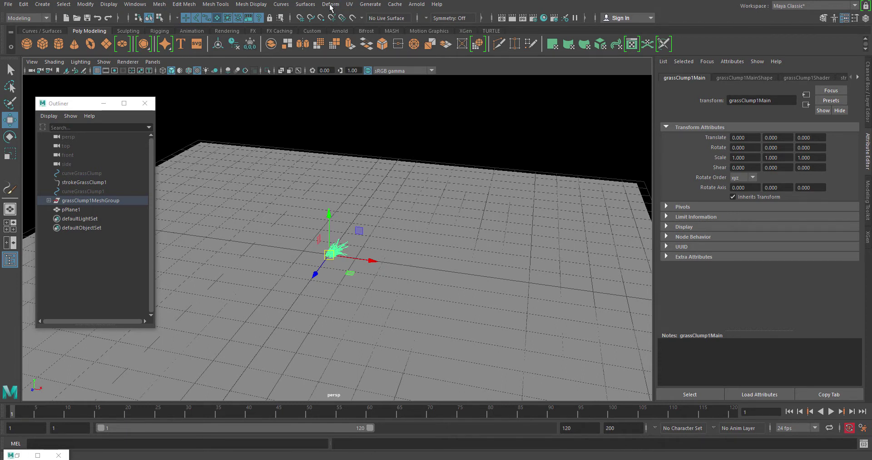
left_click(42, 18)
left_click(18, 46)
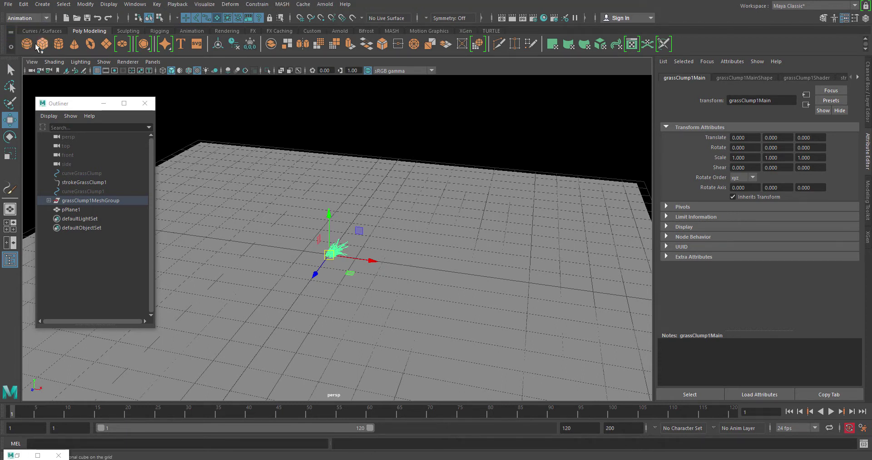
left_click(282, 4)
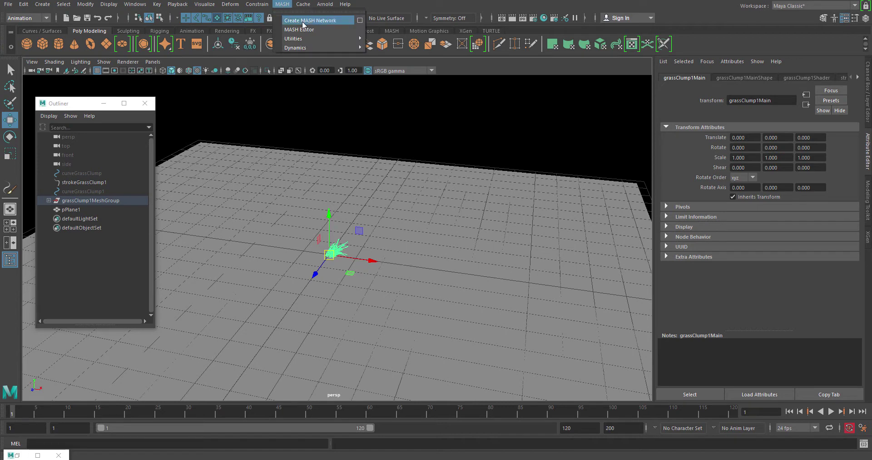
left_click(328, 21)
left_click_drag(471, 334, 415, 266, "alt")
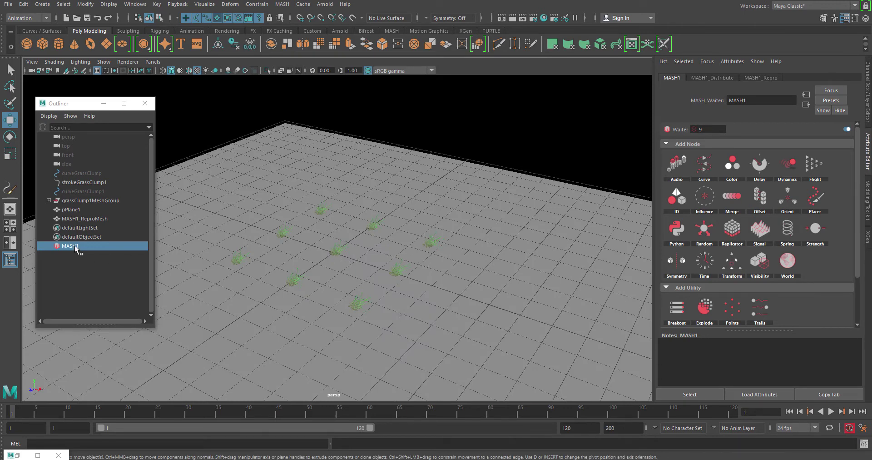
- Set the MASH distribution type to Mesh with the plane as input mesh, and set the number of points to 5000
left_click(729, 78)
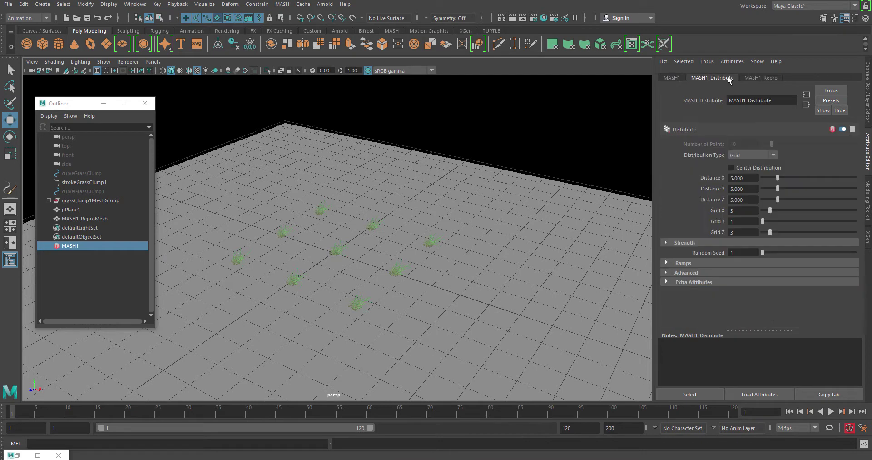
left_click(750, 157)
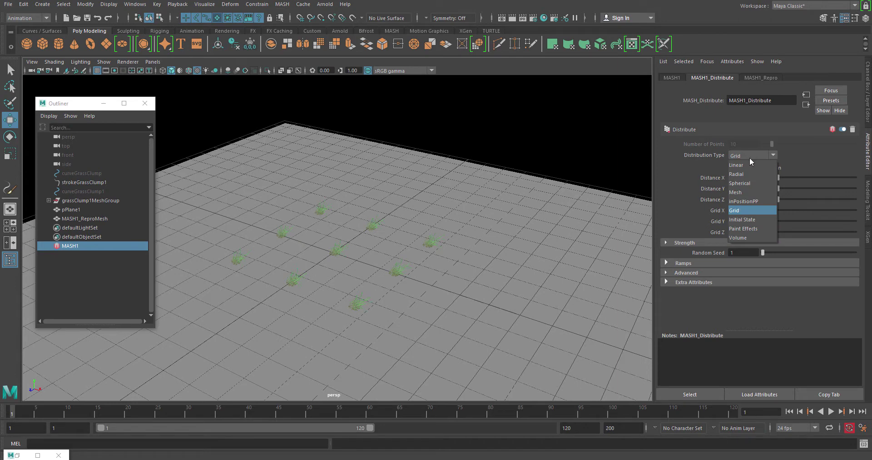
left_click(735, 192)
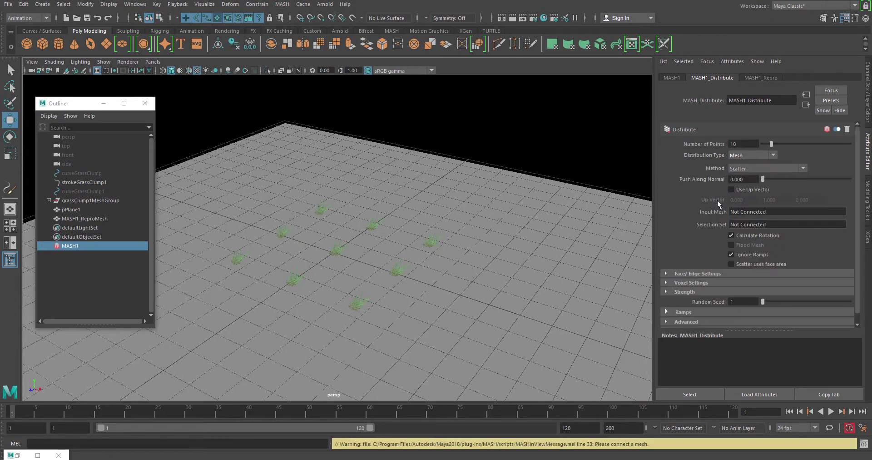
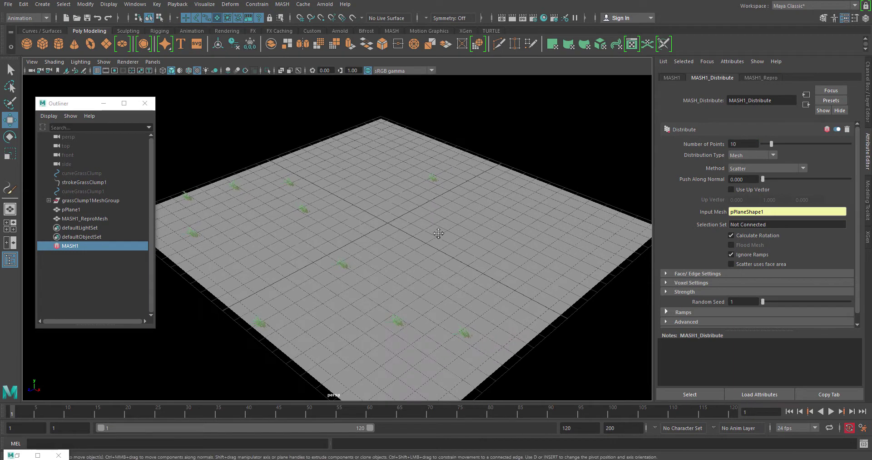
double_click(734, 144)
type("5000")
key("Return")
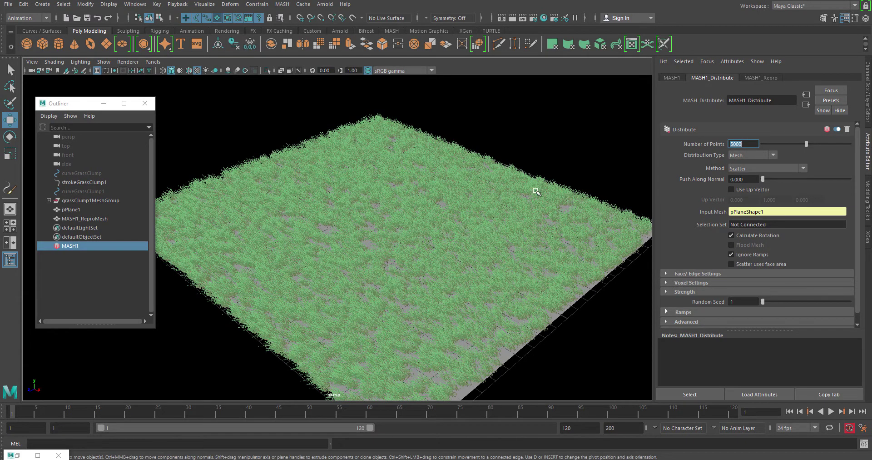
- Examine the coverage of the scattered grass over the plane, both up close and from several angles
left_click_drag(370, 316, 347, 298, "alt")
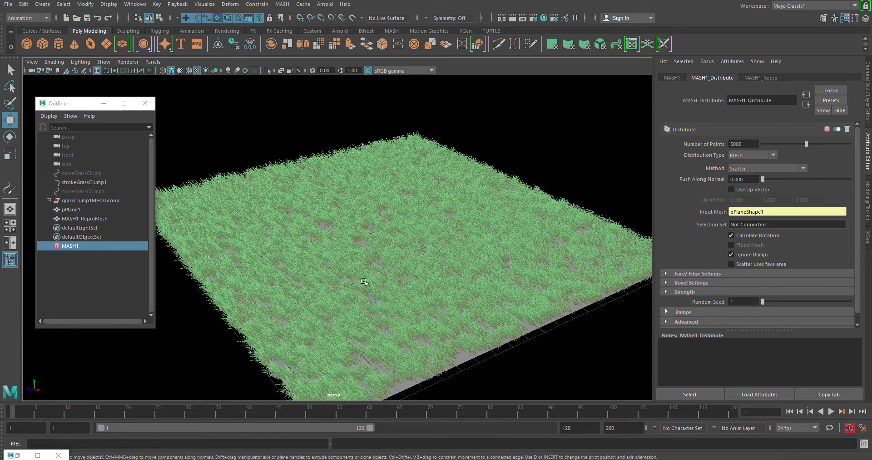
right_click_drag(551, 239, 374, 266, "alt")
scroll(386, 273, "up", 10)
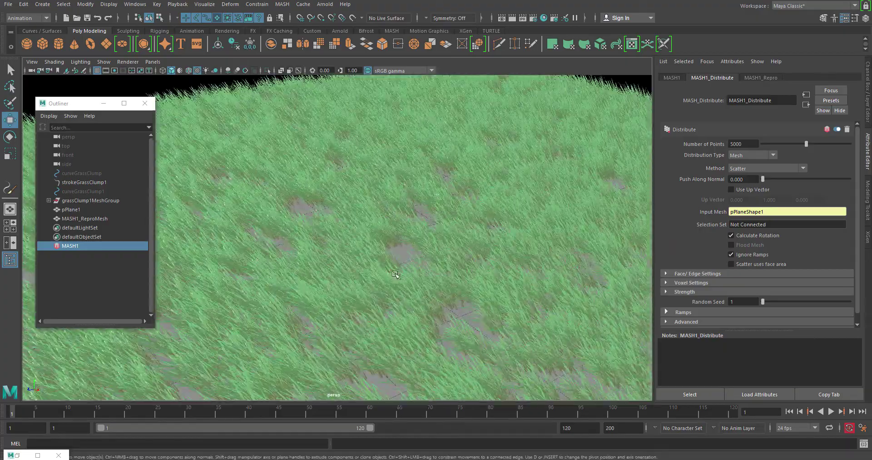
scroll(386, 273, "down", 10)
middle_click_drag(374, 273, 469, 292, "alt")
left_click_drag(469, 291, 432, 286, "alt")
scroll(424, 273, "down", 5)
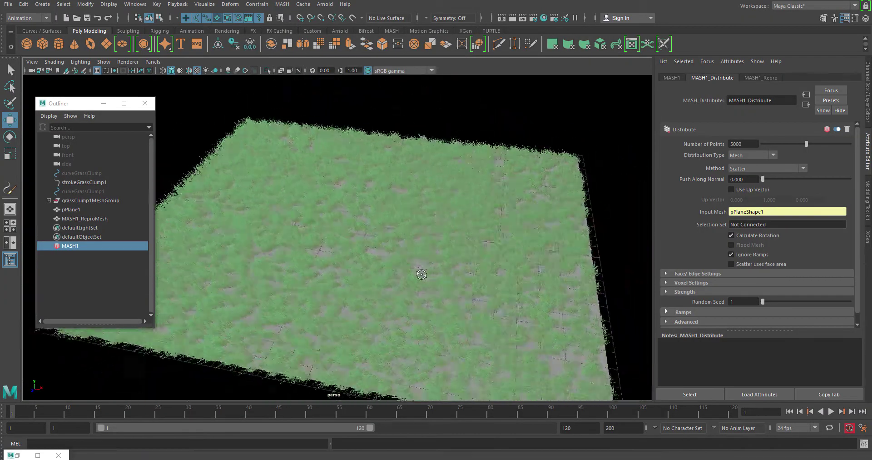
left_click_drag(362, 276, 472, 241, "alt")
scroll(452, 282, "up", 5)
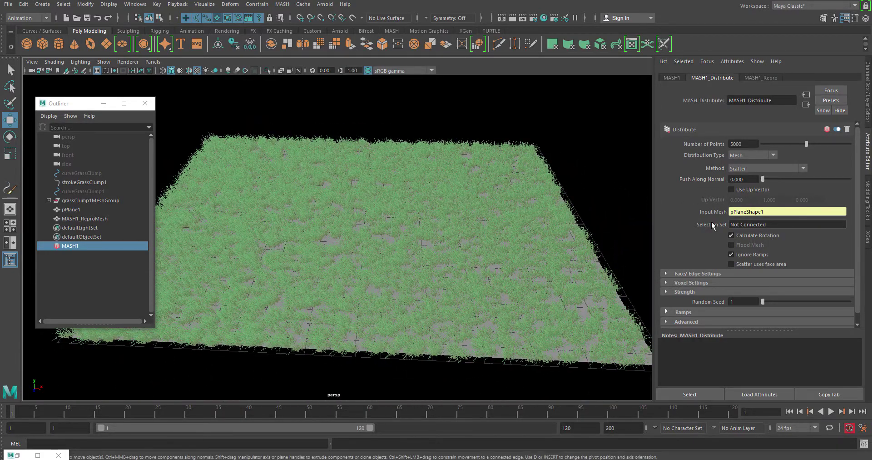
- In the Distribute node's Strength settings, try Strength at 0.211, restore it to 1, and turn off Position and Rotation
scroll(686, 223, "down", 1)
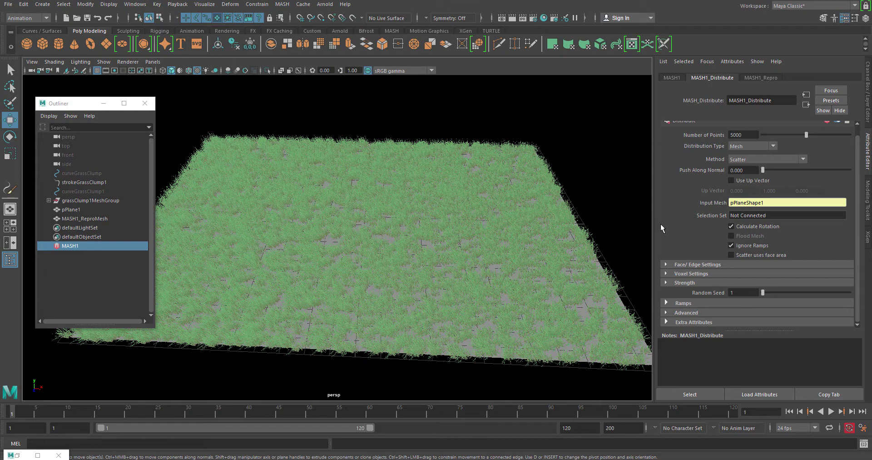
left_click(686, 283)
scroll(677, 223, "down", 3)
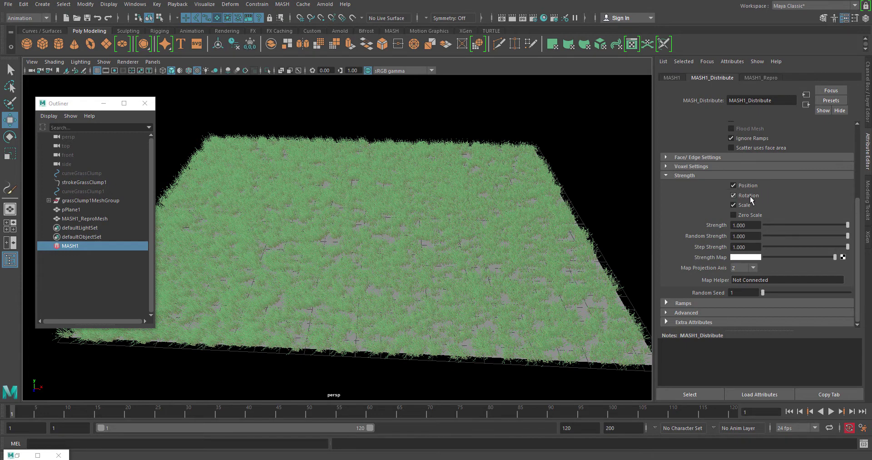
left_click_drag(848, 224, 846, 224)
left_click_drag(847, 225, 782, 224)
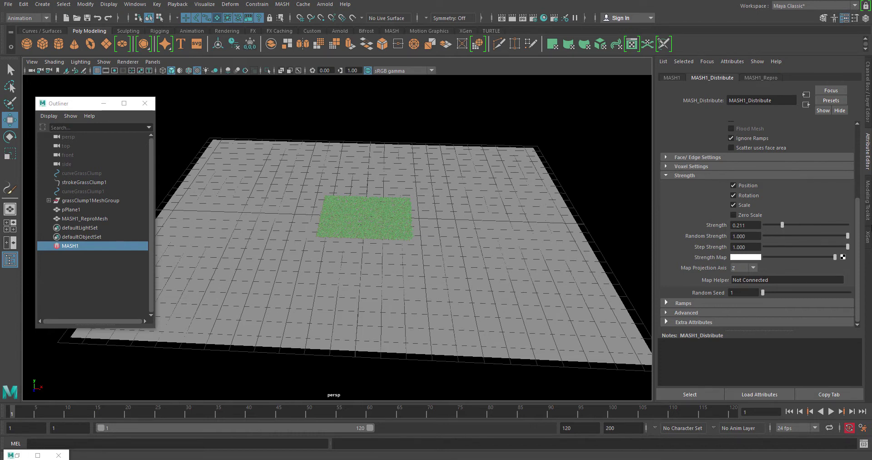
left_click(847, 225)
left_click(735, 185)
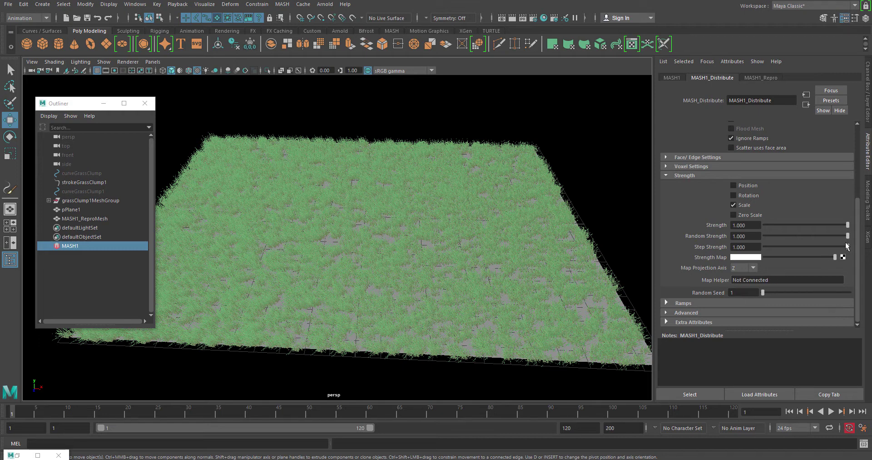
- Try a Step Strength of -0.367 and a Strength of 0.278 on the Distribute node, restoring each to 1
left_click_drag(846, 246, 839, 247)
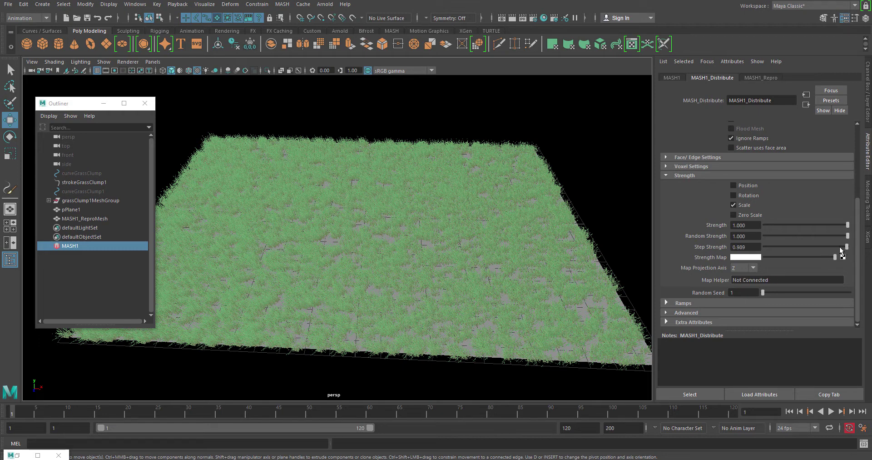
left_click(792, 246)
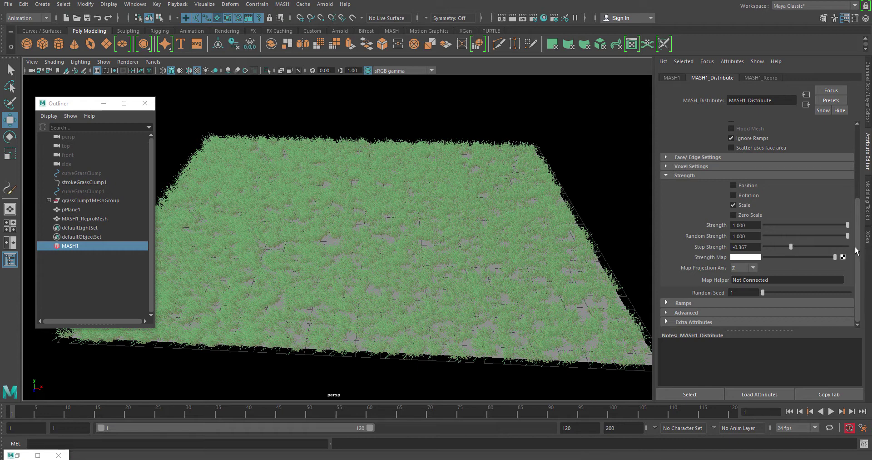
key("ctrl+z")
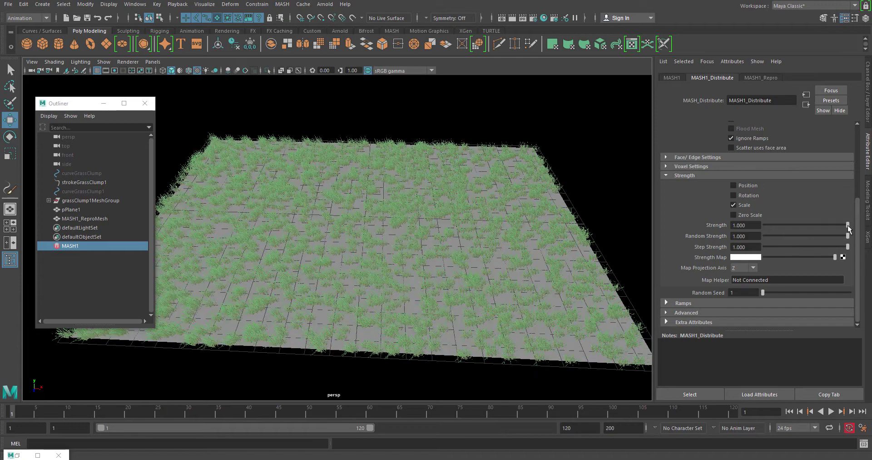
left_click(789, 224)
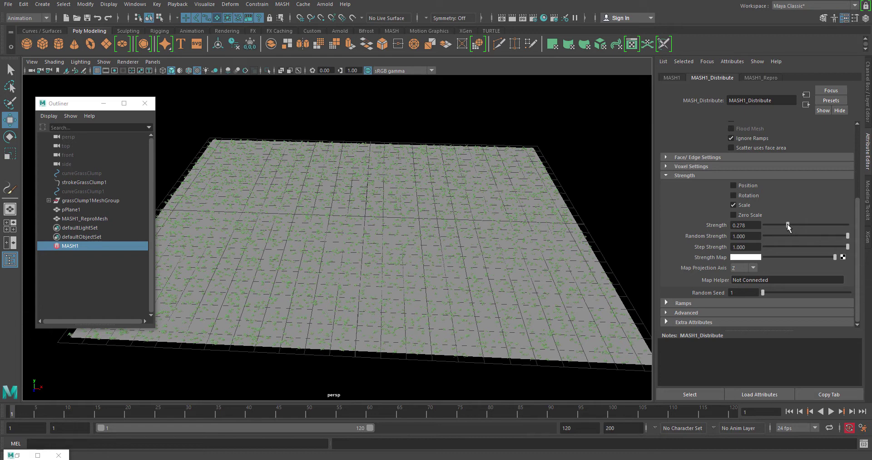
left_click(788, 225)
left_click(846, 225)
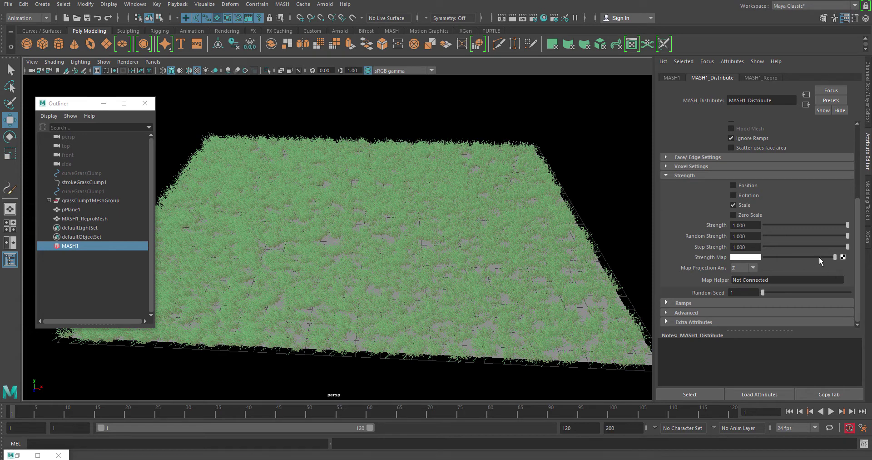
- Try darkening the Strength Map colour to grey and restore it to white
left_click(776, 257)
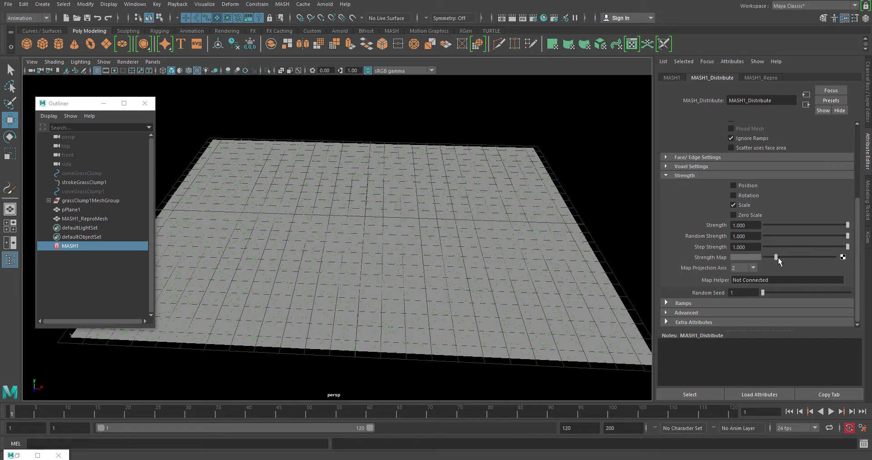
left_click_drag(776, 257, 827, 258)
left_click(838, 257)
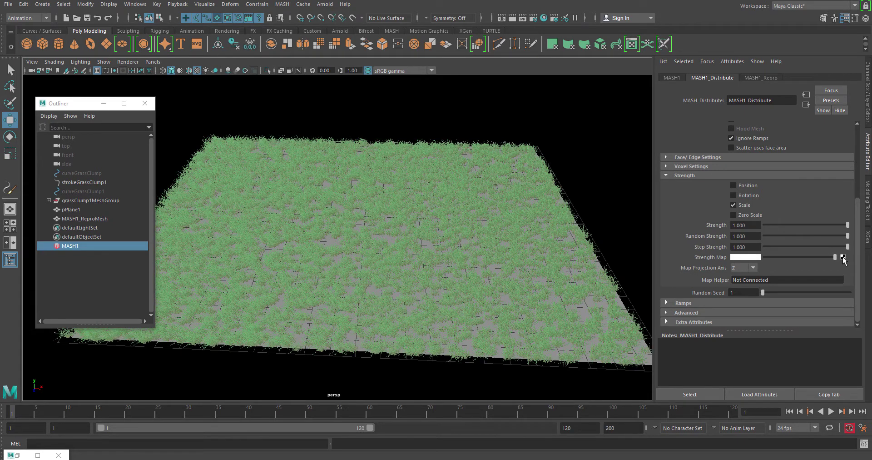
- Connect a Checker texture to the Distribute node's Strength Map and check the grass pattern on the plane
left_click(843, 257)
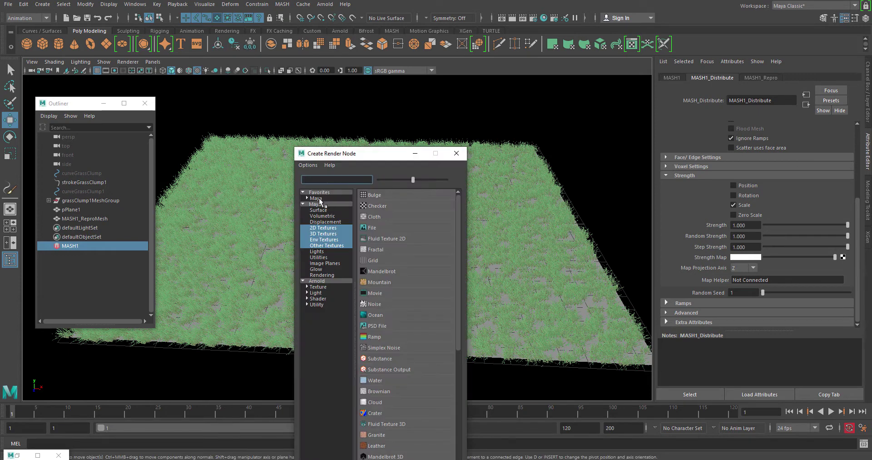
left_click_drag(380, 154, 459, 105)
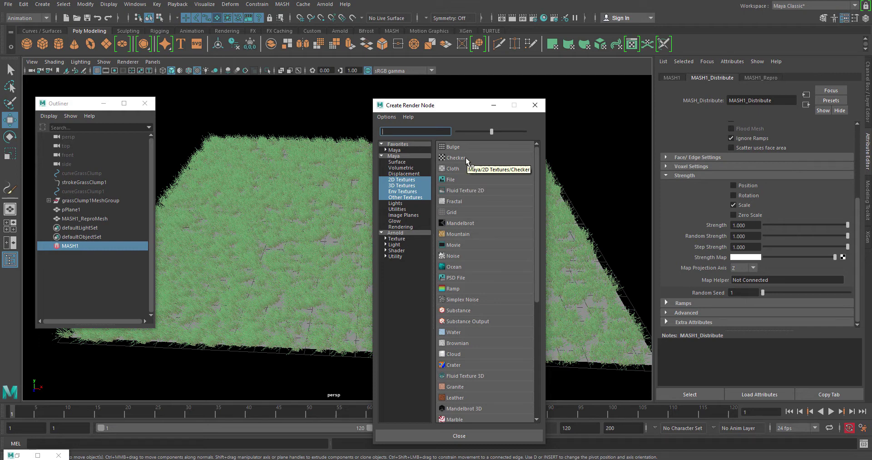
left_click(466, 160)
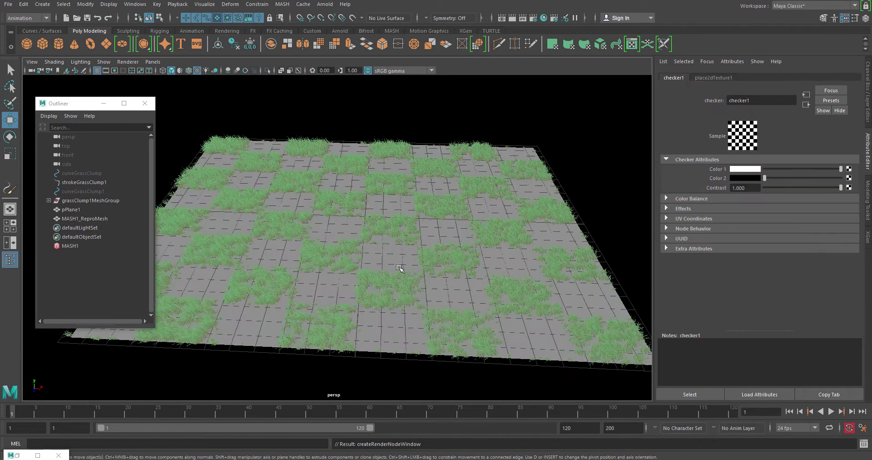
left_click_drag(401, 267, 336, 280, "alt")
scroll(497, 279, "down", 5)
scroll(357, 277, "up", 3)
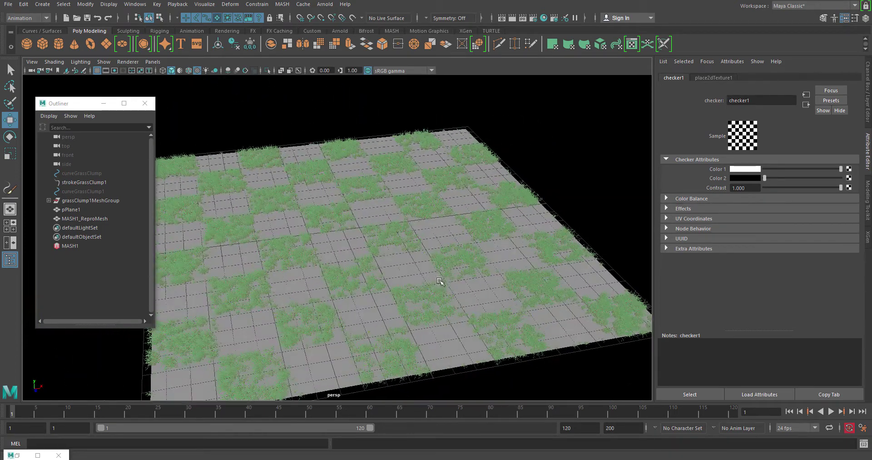
- Return to the Distribute node and try UV as the Map Projection Axis for the checker map
left_click(806, 104)
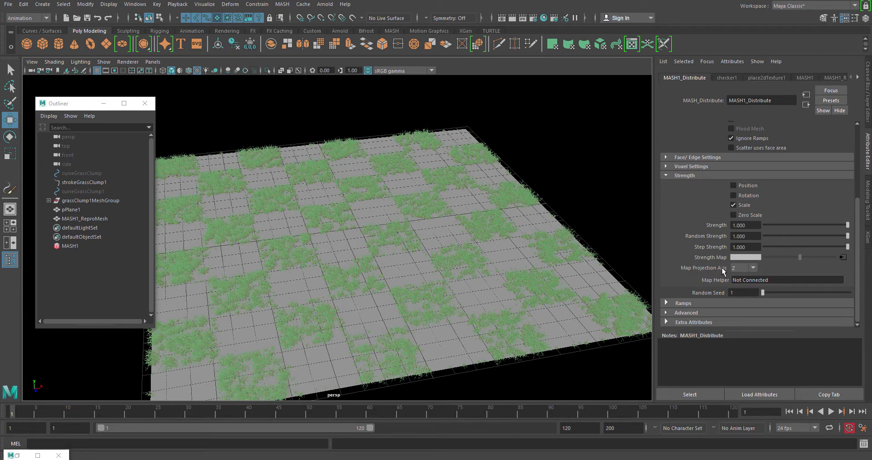
left_click(753, 268)
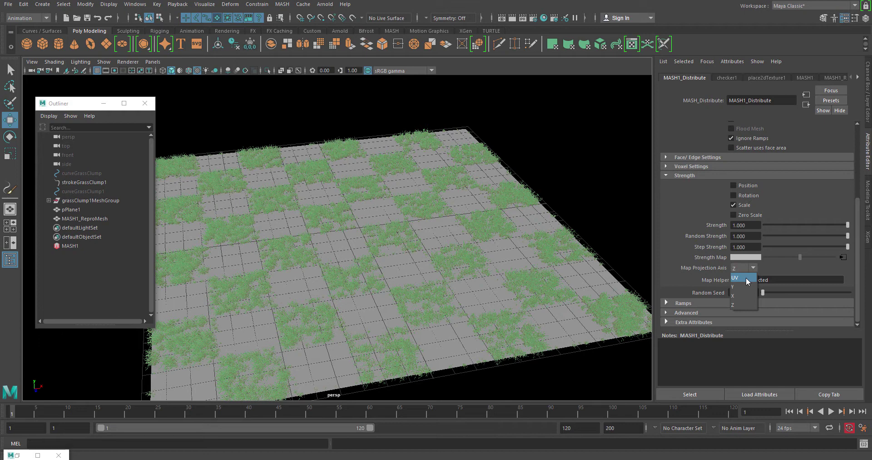
left_click(748, 278)
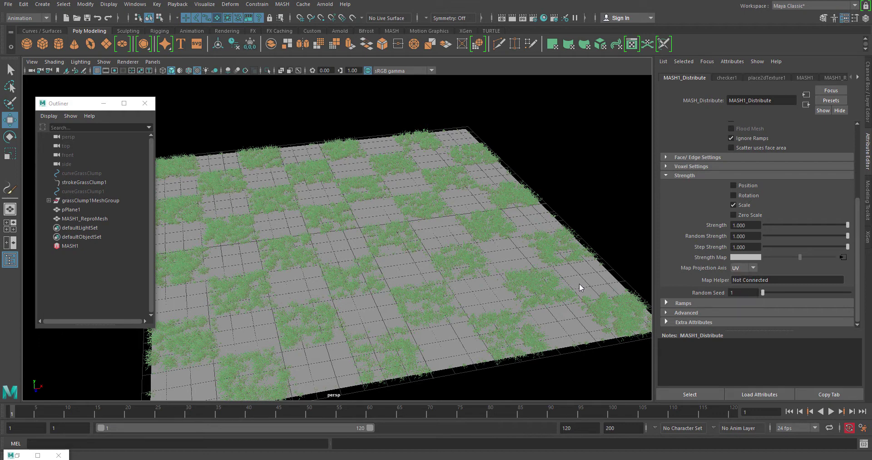
left_click_drag(540, 277, 526, 296, "alt")
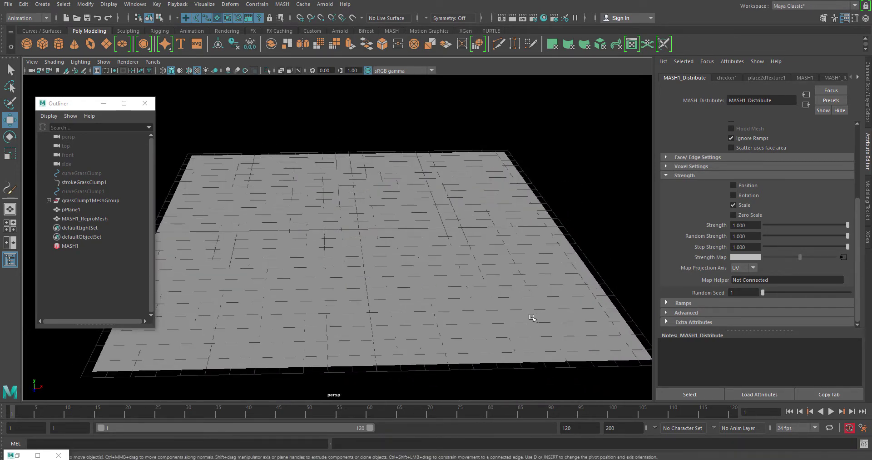
- Reselect the MASH network and set the Distribute node's Map Projection Axis to Y
left_click(532, 318)
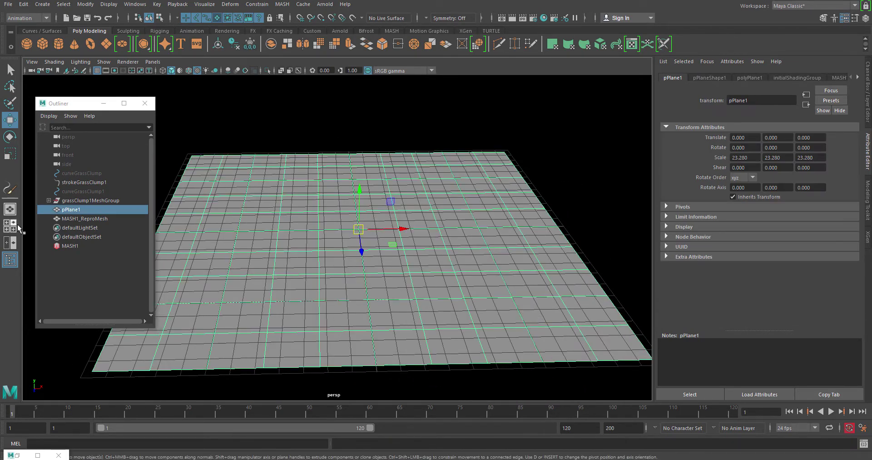
left_click(70, 245)
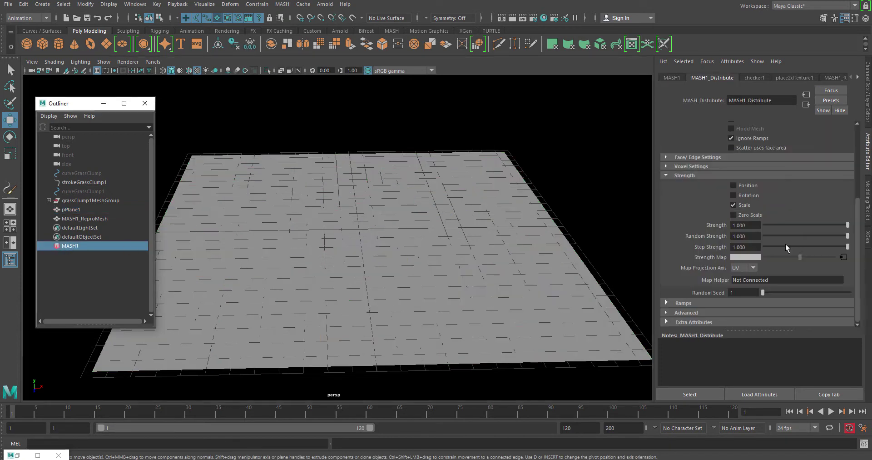
left_click(752, 267)
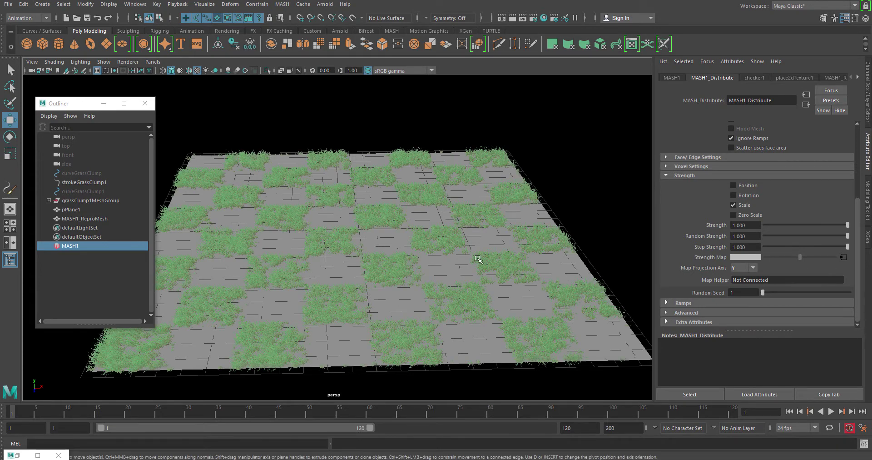
- Break the Checker connection on the Distribute node's Strength Map and restore the map colour to white
mouse_move(360, 282)
left_mouse_down("alt")
mouse_move(423, 279)
mouse_move(353, 275)
mouse_move(361, 278)
left_mouse_up("alt")
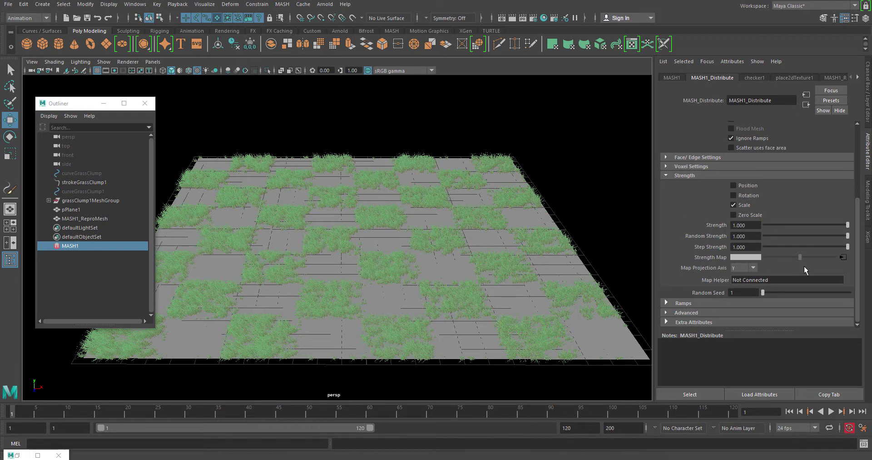
right_click(707, 258)
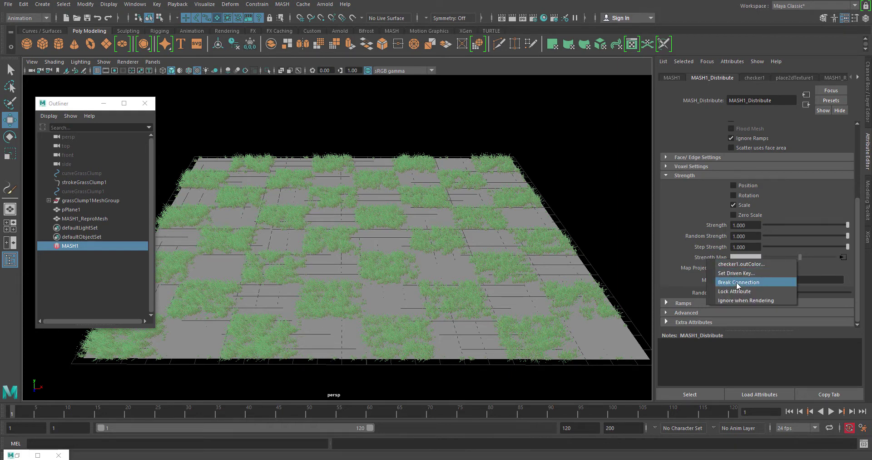
left_click(738, 284)
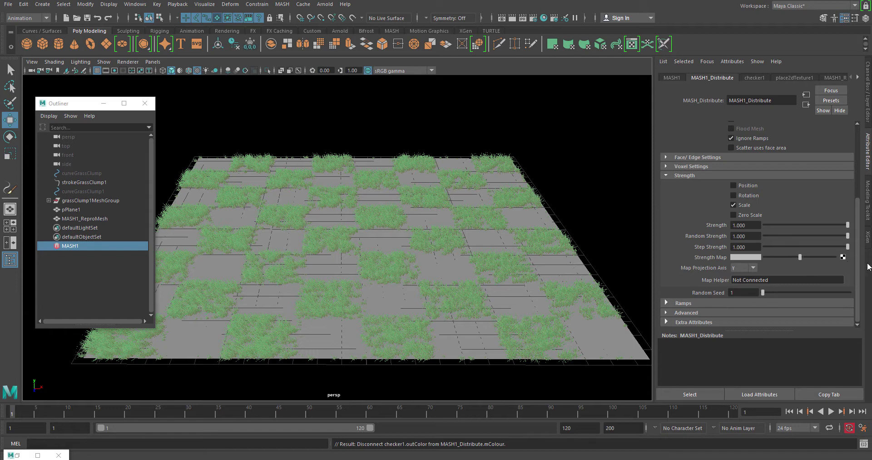
left_click(840, 256)
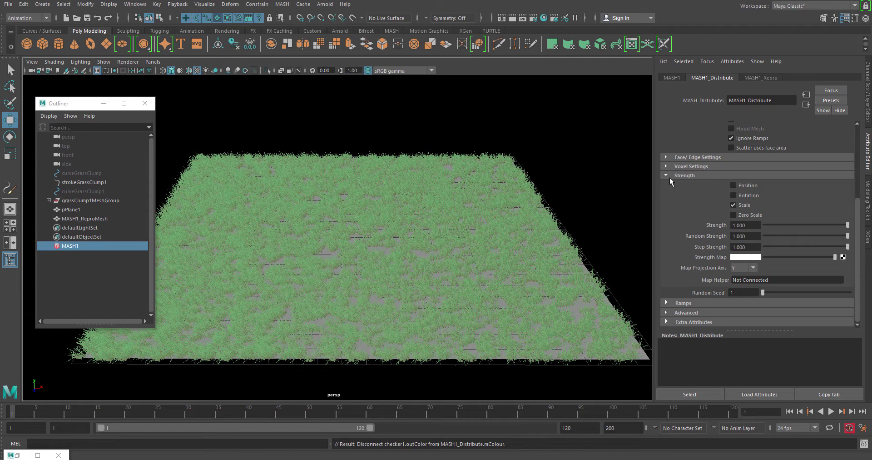
left_click(669, 177)
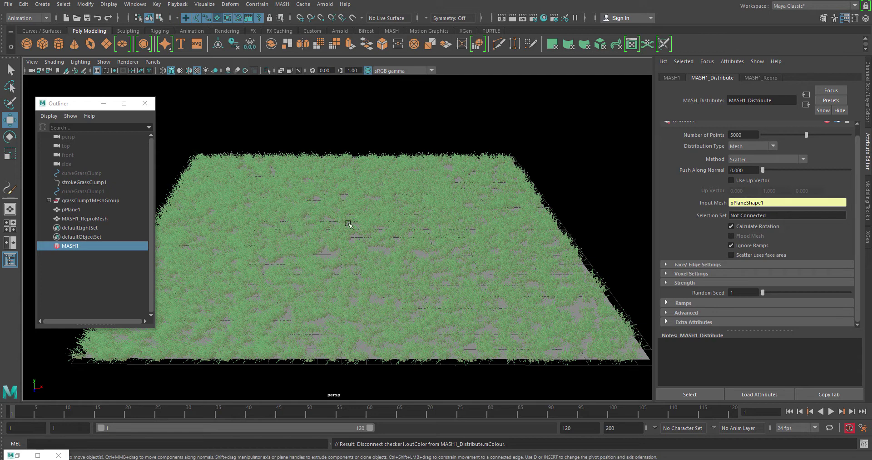
left_click(674, 283)
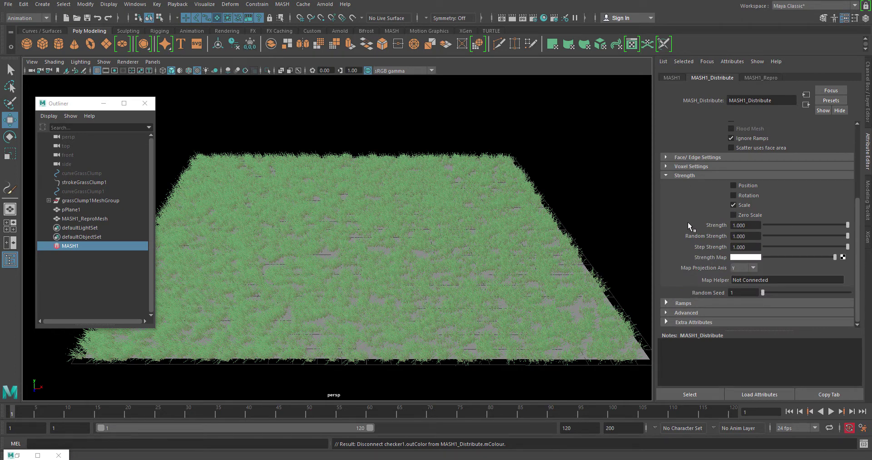
- Add a Strength node to the MASH network and expose its Scale settings
left_click(672, 78)
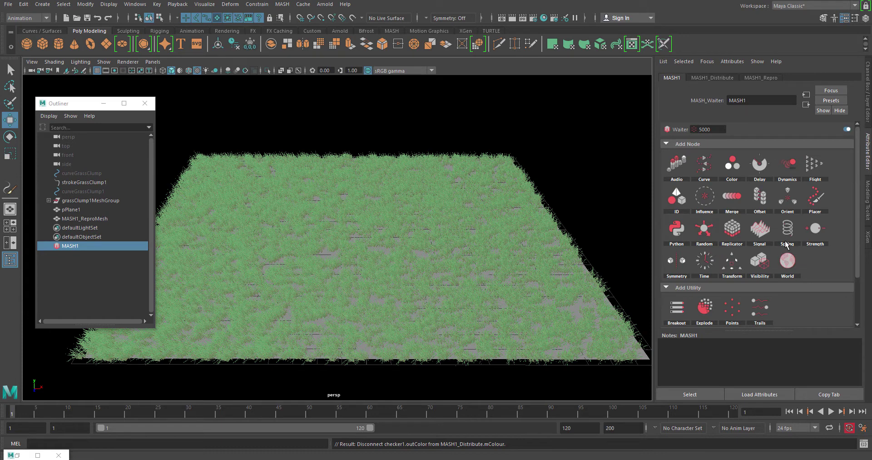
left_click(826, 242)
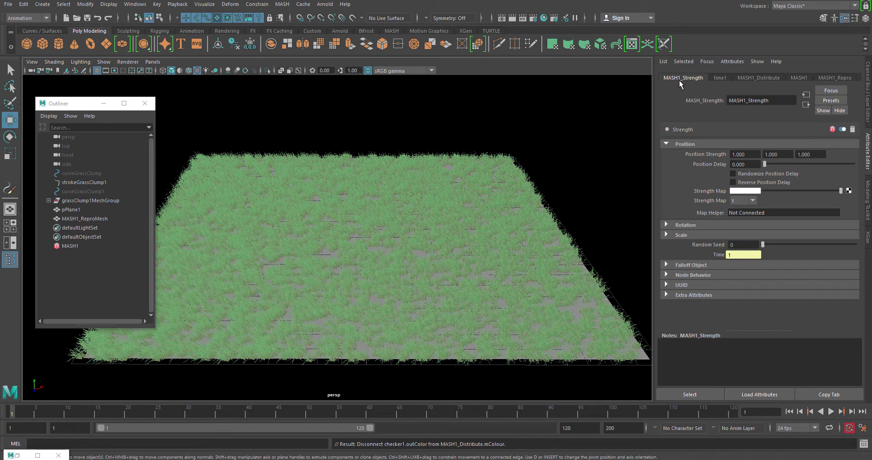
left_click(666, 144)
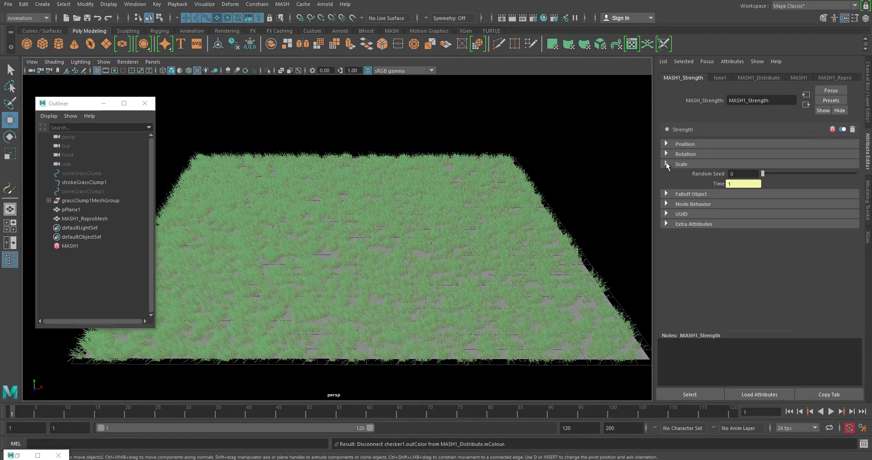
left_click(666, 163)
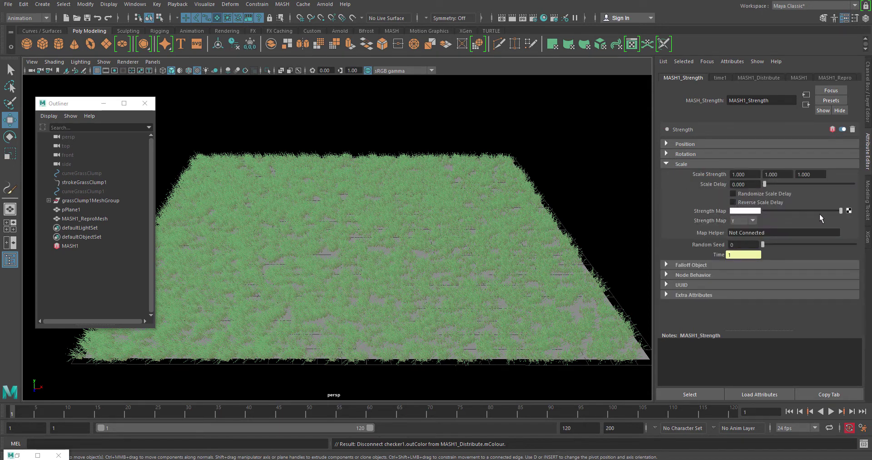
- Try darkening the Strength node's scale Strength Map to grey and restore it to white
left_click(784, 210)
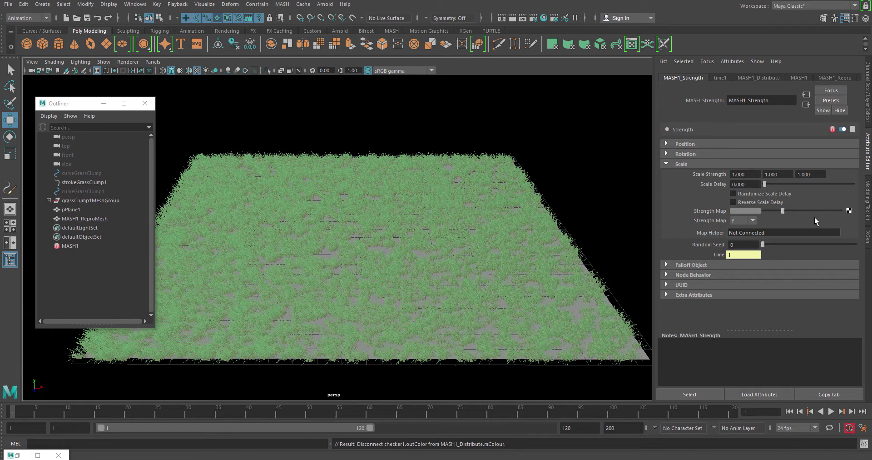
key("ctrl+z")
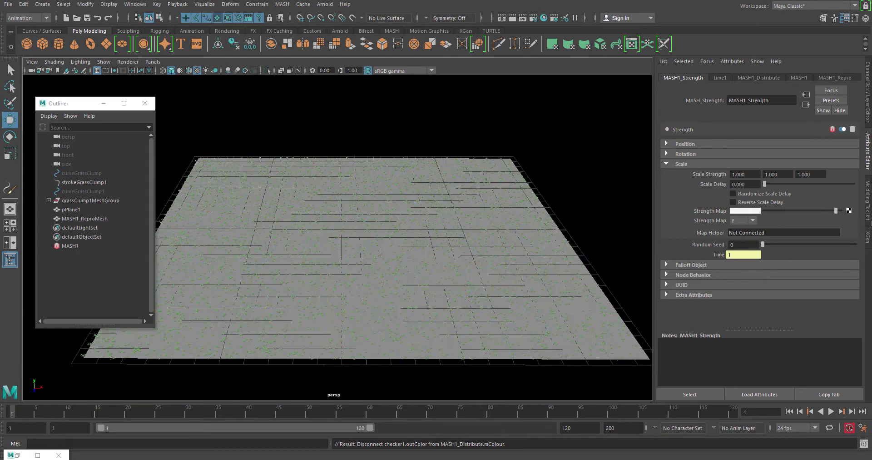
left_click(841, 211)
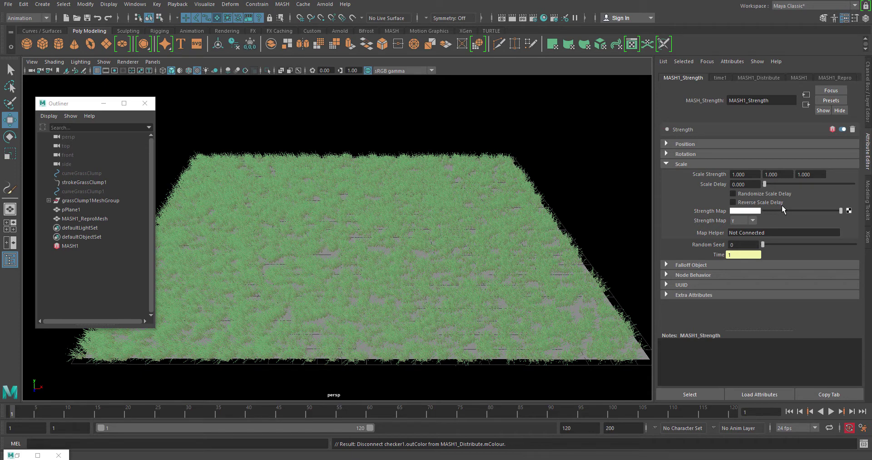
- Connect a Ramp texture to the Strength node's scale Strength Map and try shifting its black handle to 0.482 and back to 0
left_click(848, 212)
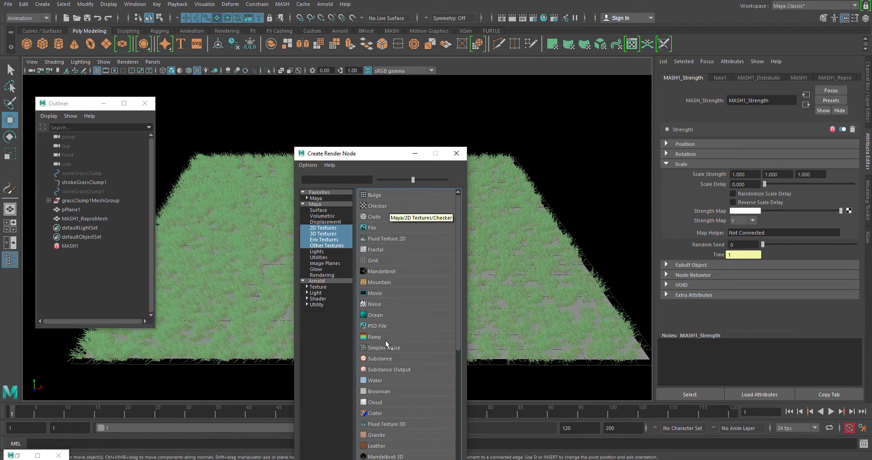
left_click(383, 336)
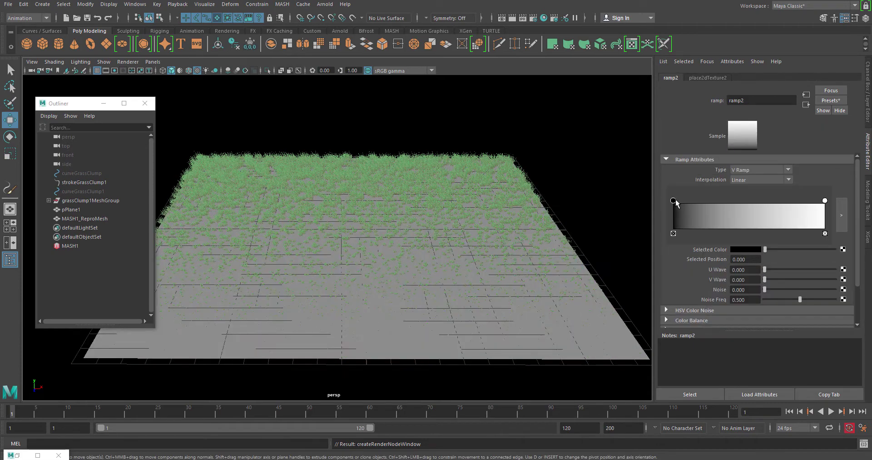
left_click_drag(311, 293, 366, 299, "alt")
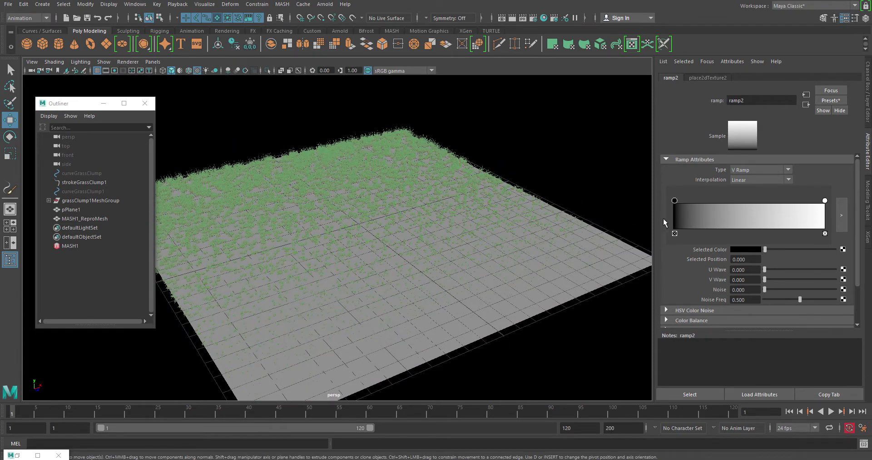
mouse_move(674, 200)
left_mouse_down()
mouse_move(753, 204)
mouse_move(745, 205)
left_mouse_up()
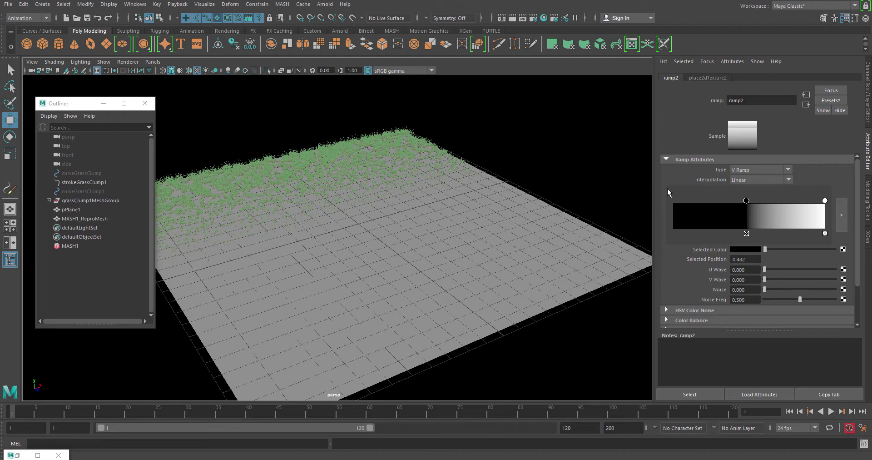
left_click_drag(746, 200, 671, 200)
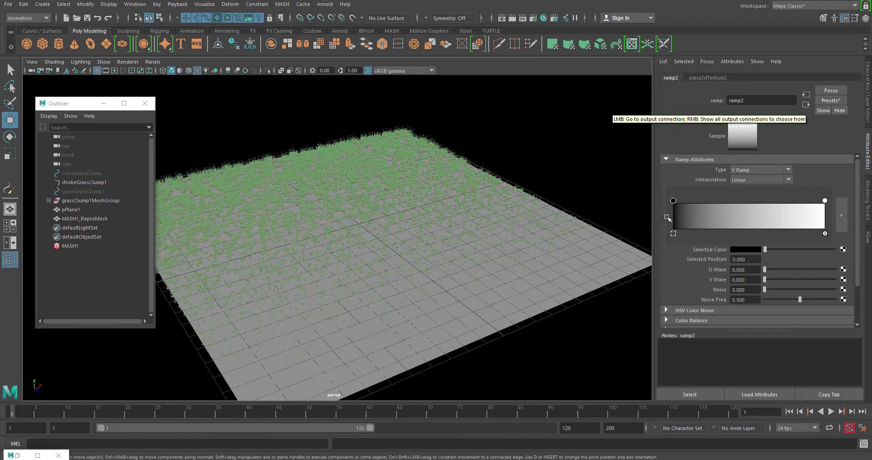
- Add a ramp handle at position 0.518, then colour the start handle white and the middle handle black
left_click(752, 200)
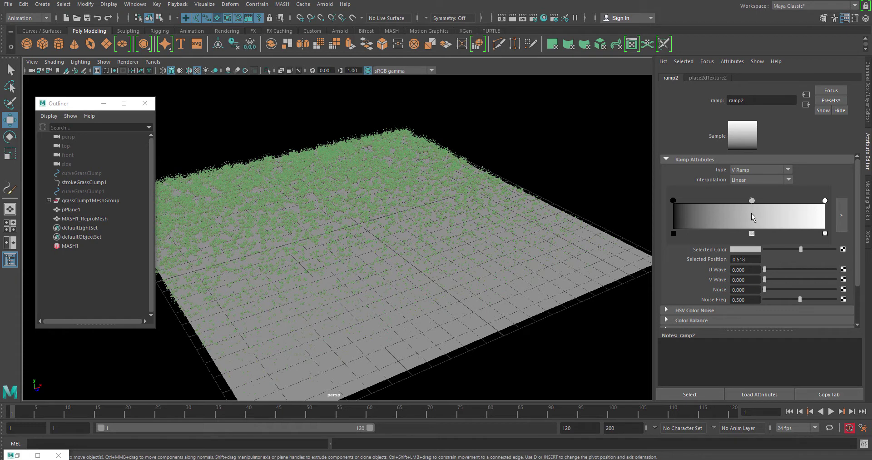
left_click(745, 249)
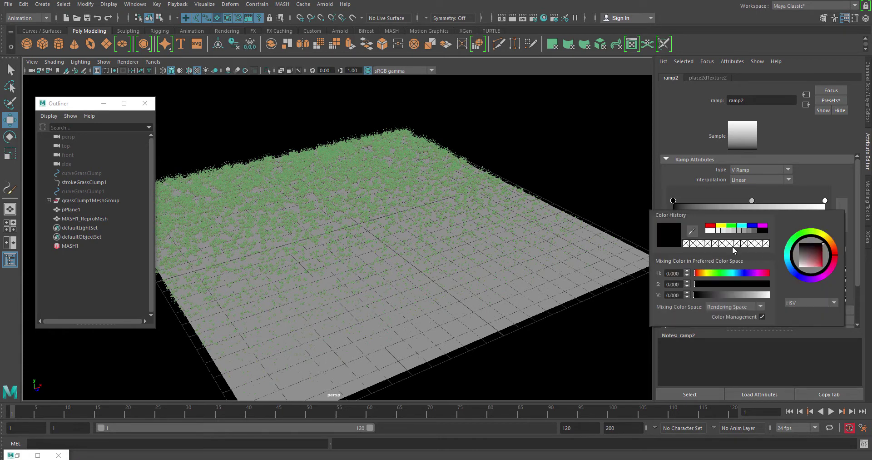
left_click(709, 230)
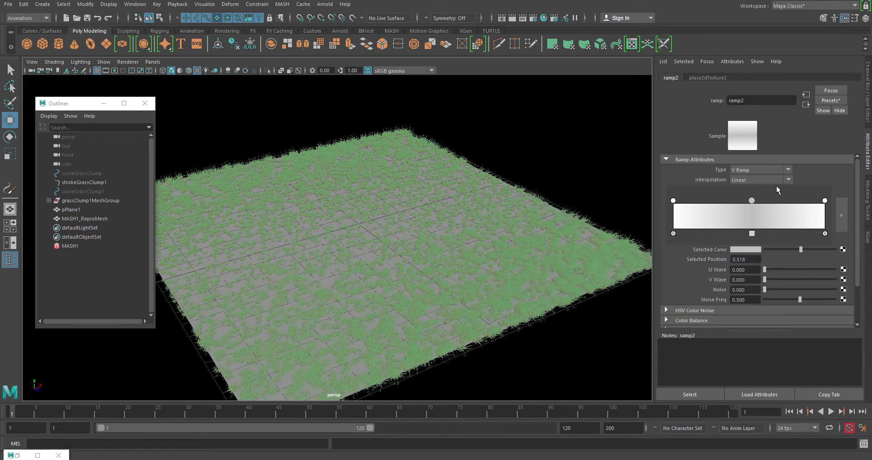
left_click(751, 250)
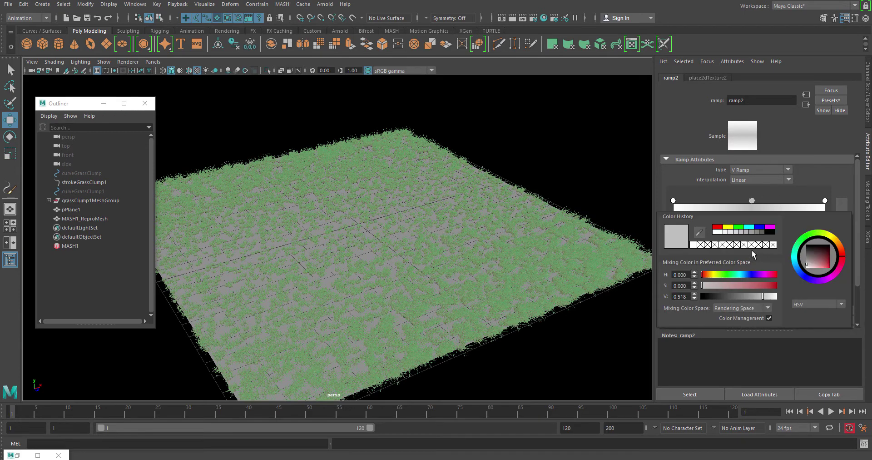
left_click(770, 231)
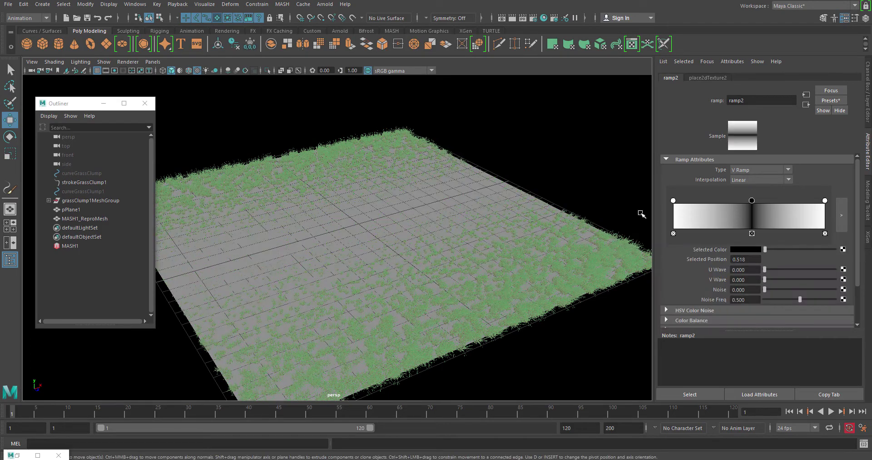
left_click_drag(366, 242, 341, 272, "alt")
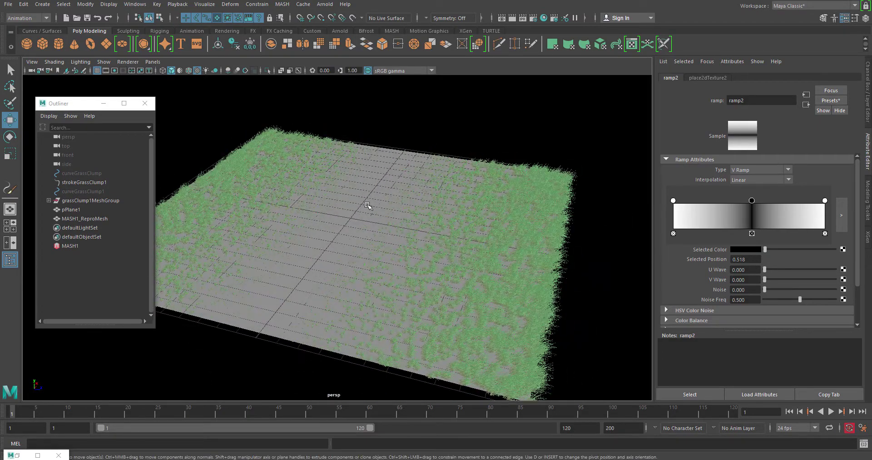
- Return to the Strength node, try a Scale Delay of about 9 and reset it to 0
left_click(806, 105)
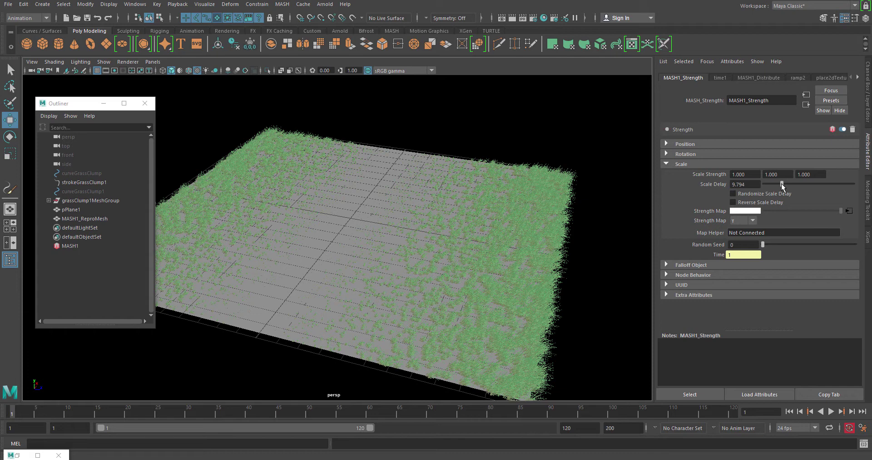
left_click_drag(781, 184, 780, 183)
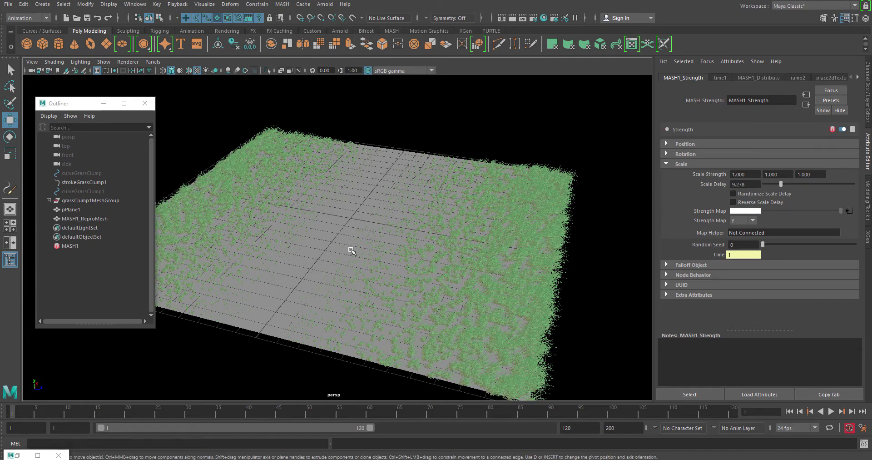
left_click_drag(384, 251, 385, 253, "alt")
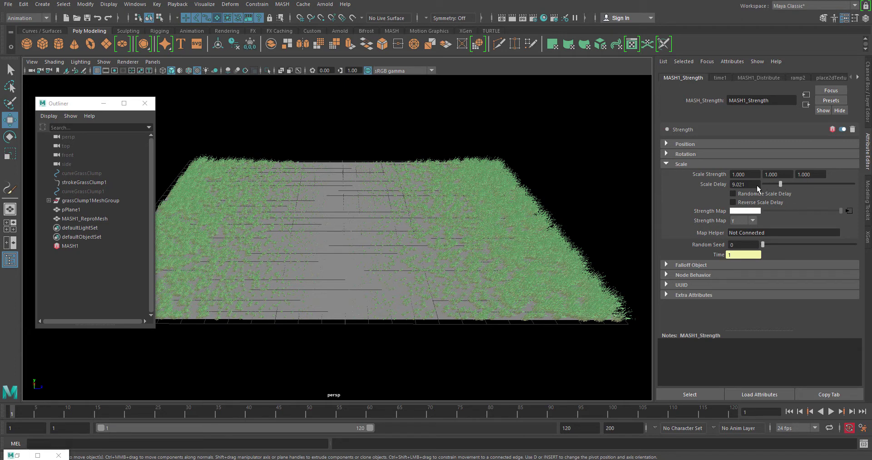
left_click_drag(757, 184, 757, 184, "ctrl")
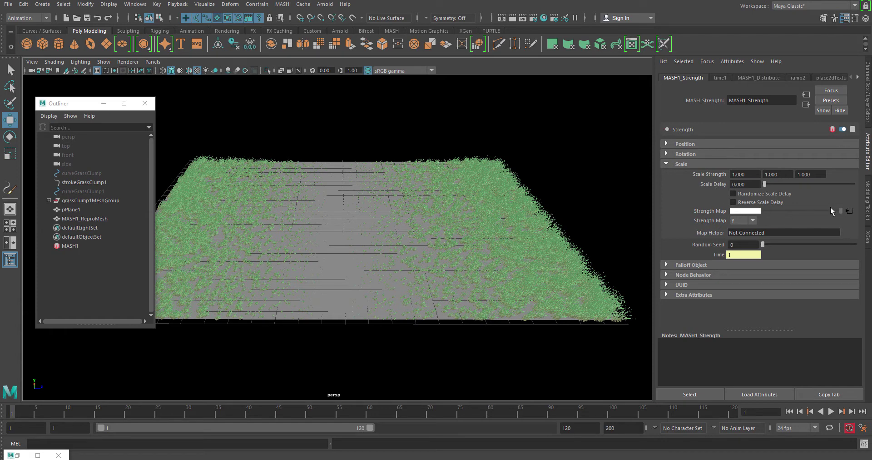
- Break the Ramp connection on the Strength node's scale Strength Map
right_click(710, 211)
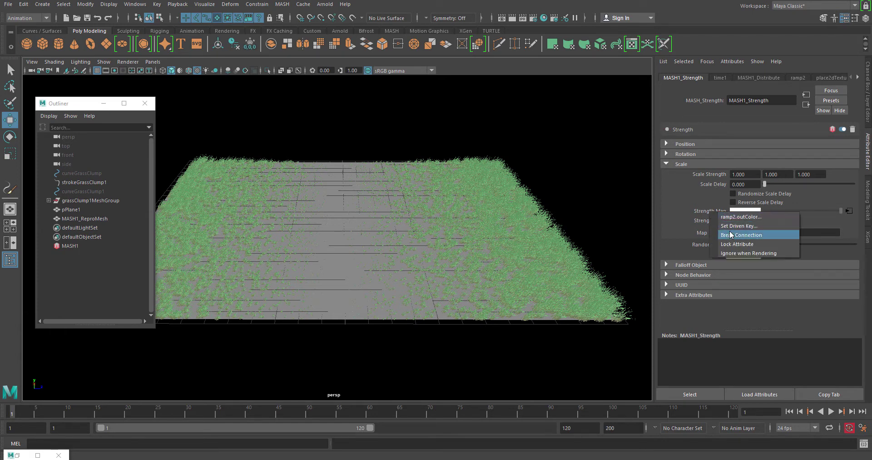
left_click(730, 235)
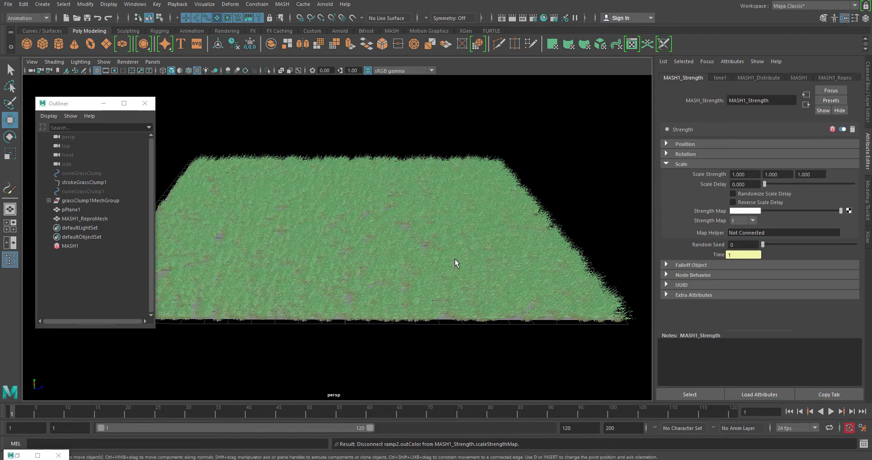
left_click_drag(450, 266, 441, 288, "alt")
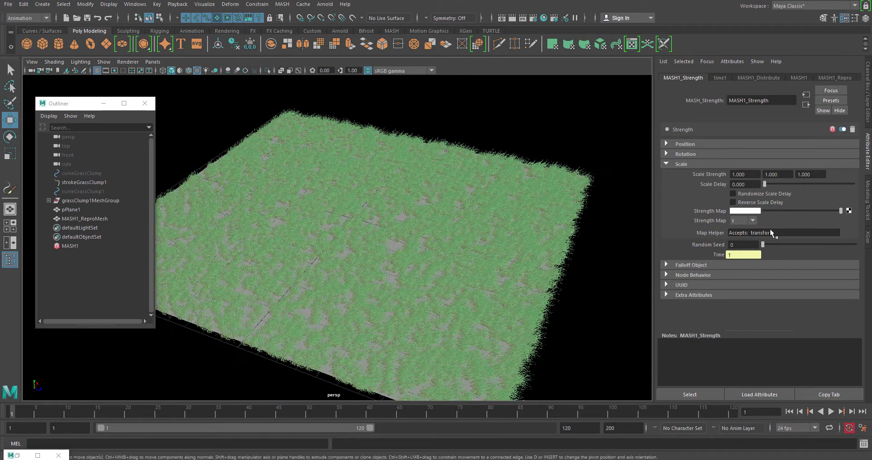
- Create a new Falloff Object for the Strength node with Enable Scale on
left_click(685, 264)
scroll(663, 282, "down", 3)
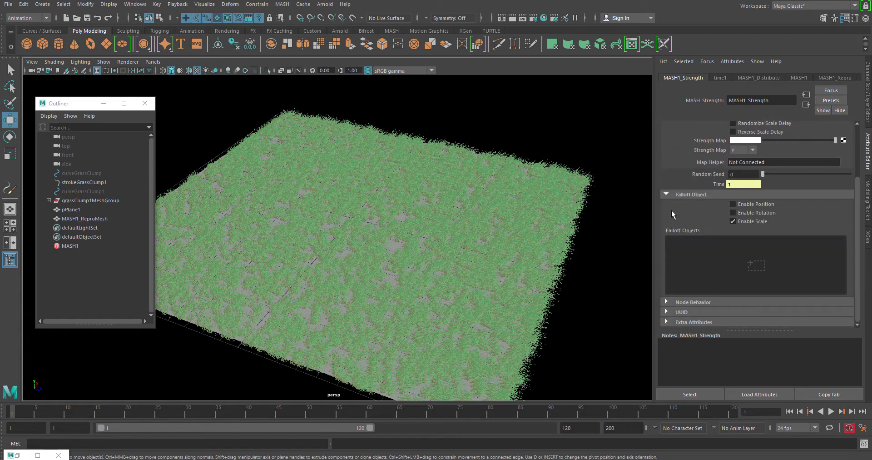
right_click(729, 251)
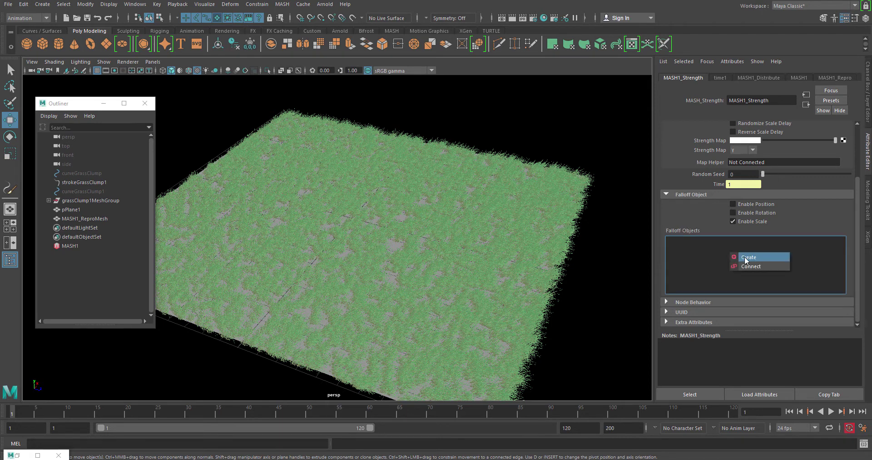
left_click(745, 256)
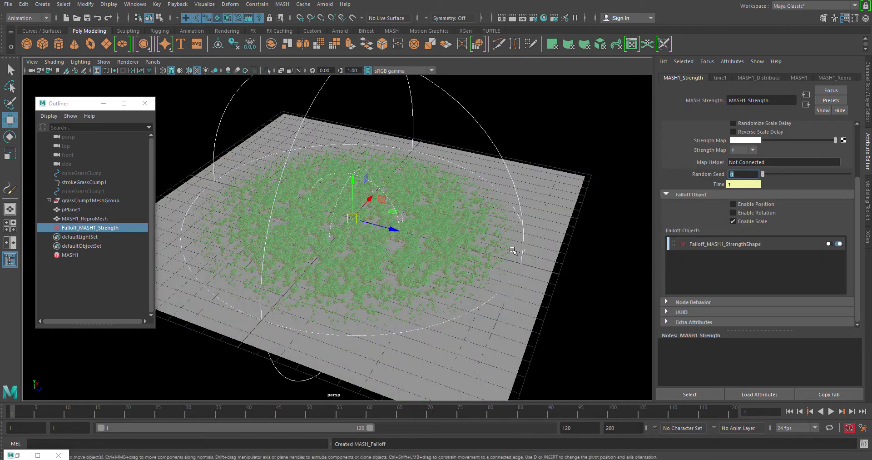
scroll(761, 245, "up", 3)
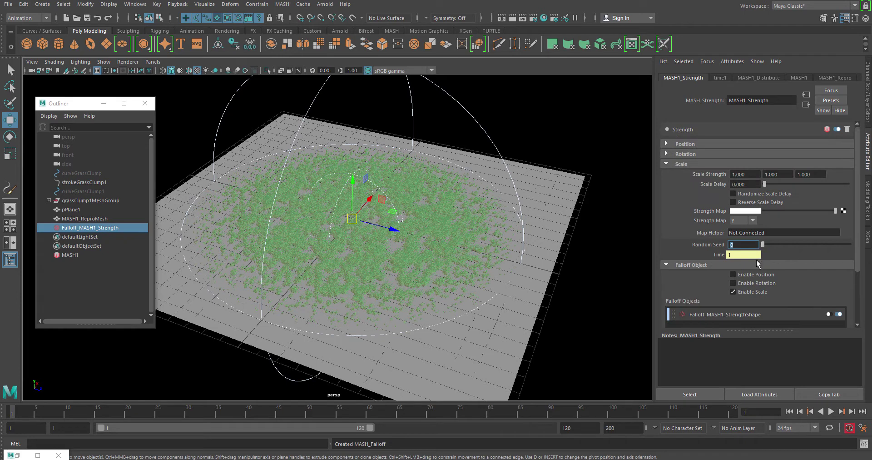
- Open the attributes of the falloff object listed on the Strength node
scroll(756, 260, "down", 3)
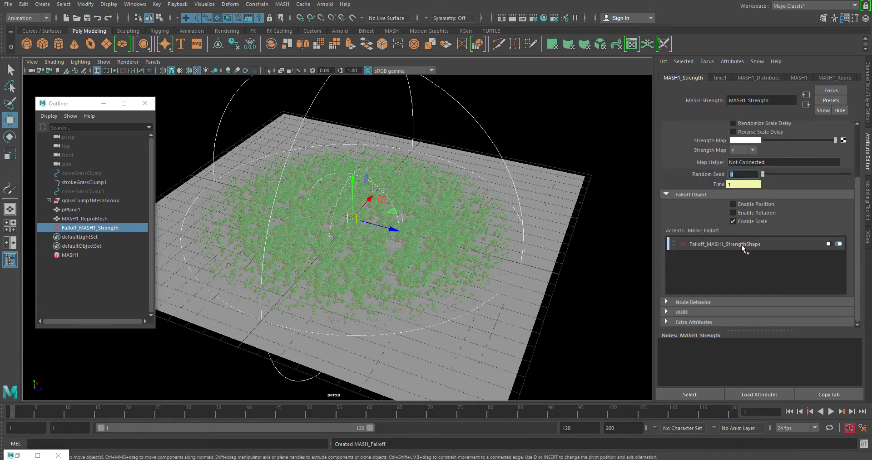
left_click(742, 244)
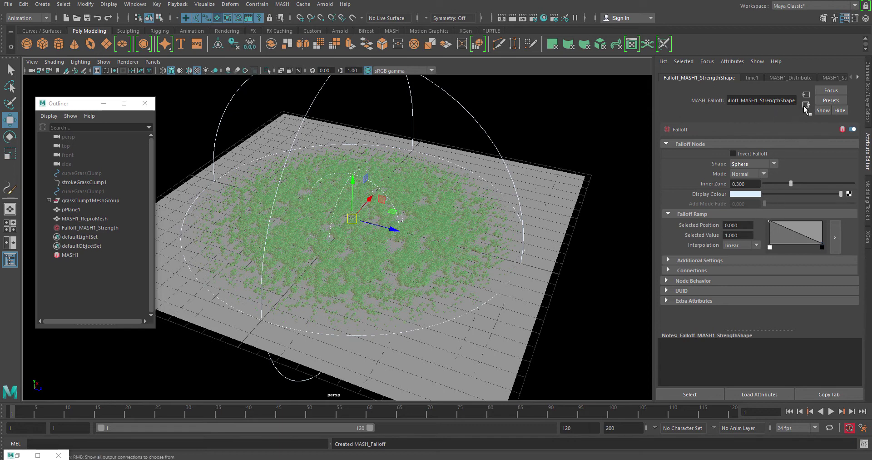
left_click(858, 78)
left_click(760, 80)
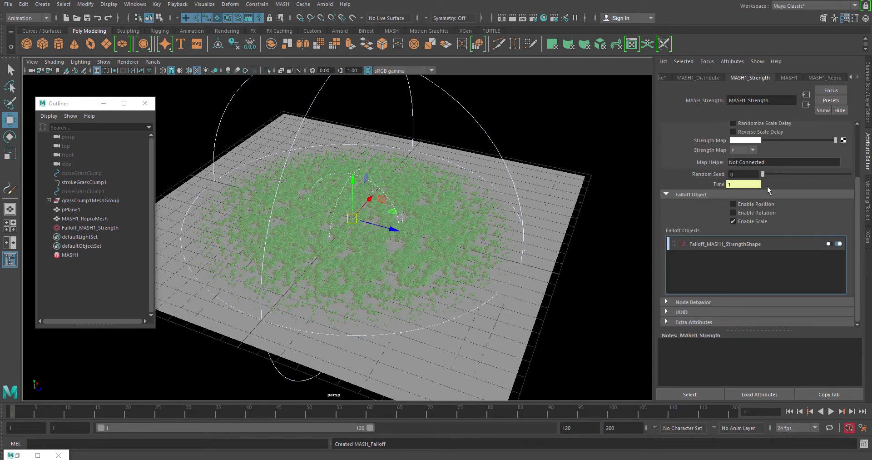
double_click(746, 244)
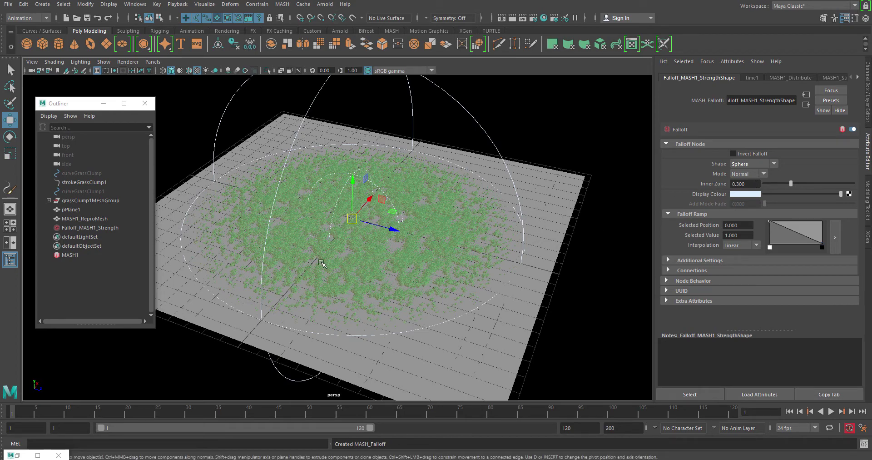
- Set the spherical falloff's Inner Zone to about 0.485
left_click_drag(387, 255, 361, 289, "alt")
scroll(450, 272, "up", 3)
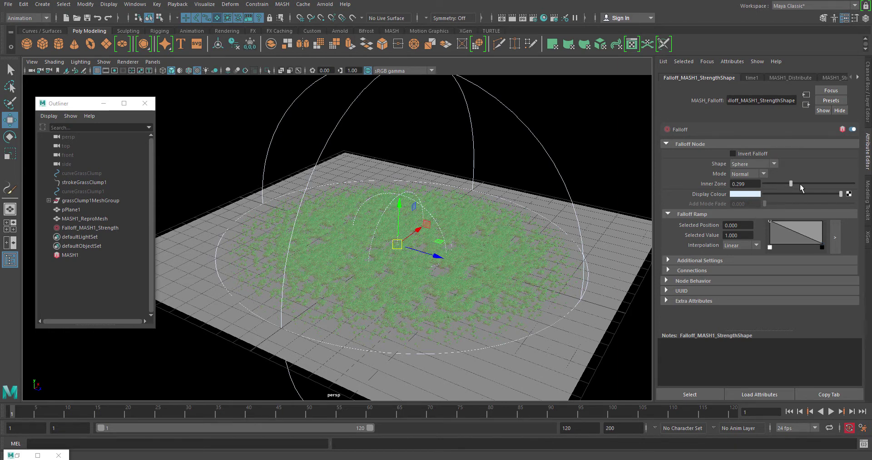
left_click(806, 184)
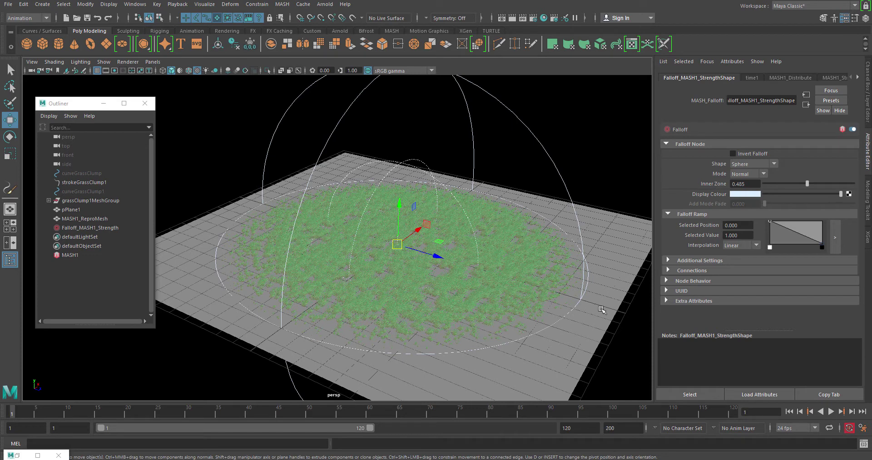
left_click(808, 183)
- On the Distribute node, try 1000 points, then set Number of Points to 2000
left_click(858, 77)
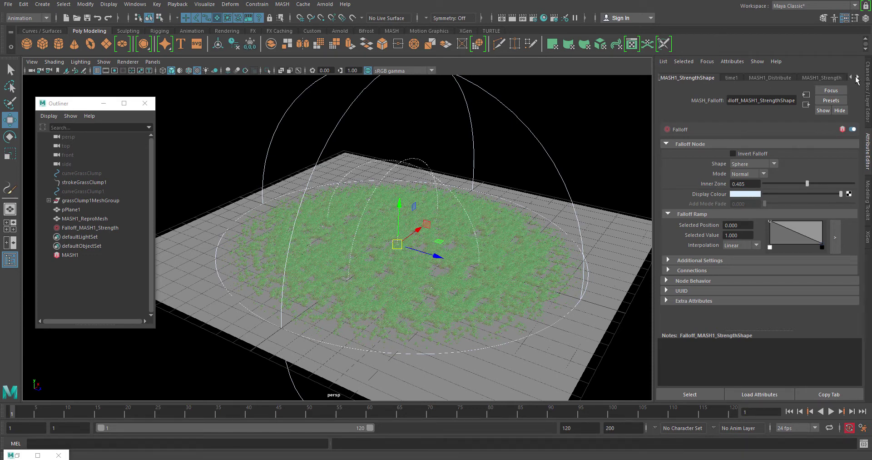
left_click(858, 77)
left_click(858, 78)
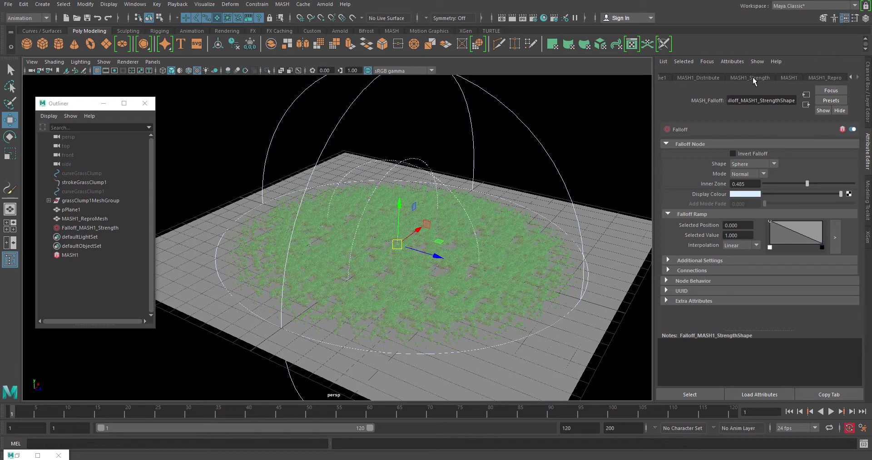
left_click(702, 77)
scroll(748, 241, "up", 5)
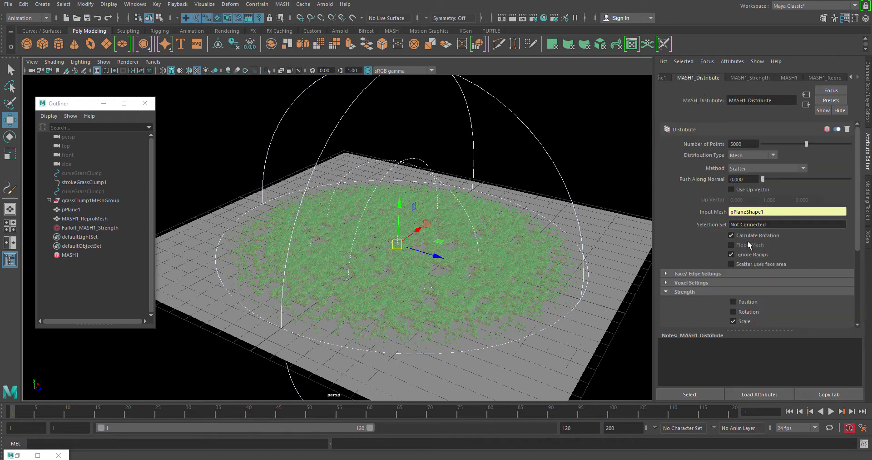
double_click(743, 144)
type("1")
key("Return")
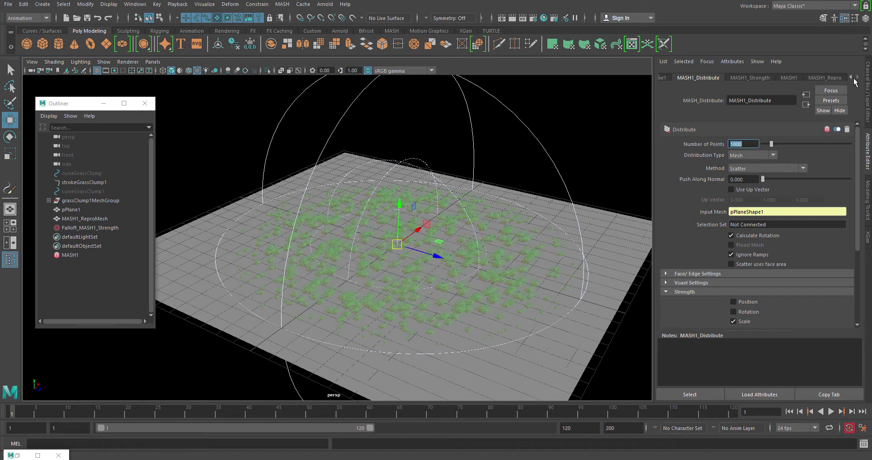
type("2000")
key("Return")
- Return to the falloff object's attributes, reduce Inner Zone to about 0.201 and enable Invert Falloff
left_click(850, 78)
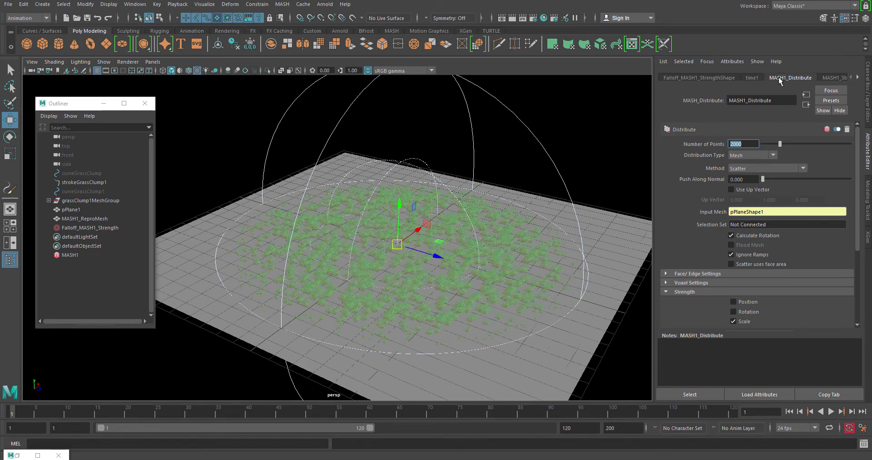
left_click(693, 77)
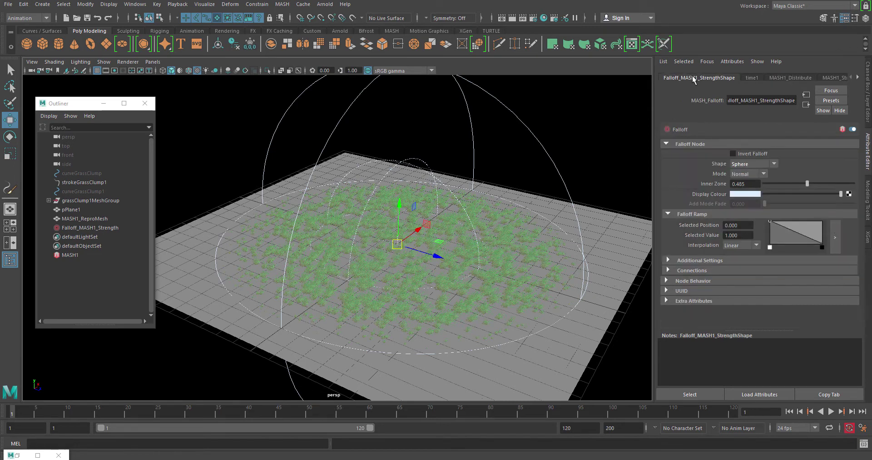
left_click(782, 183)
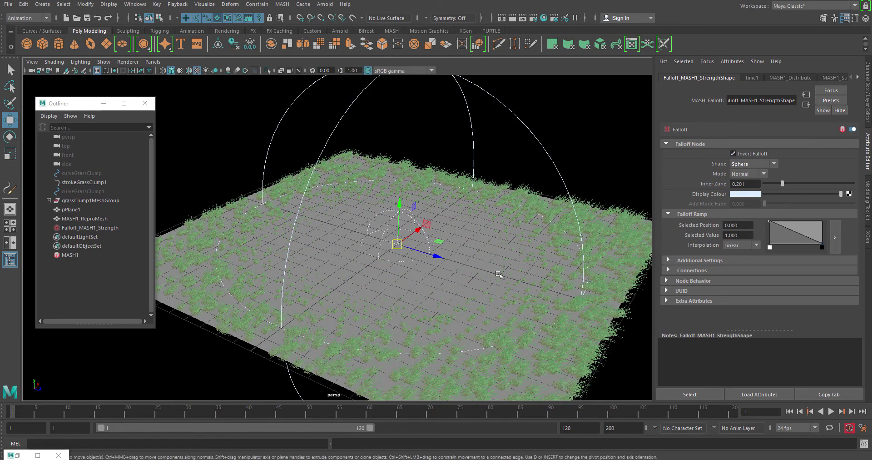
left_click_drag(303, 287, 380, 259, "alt")
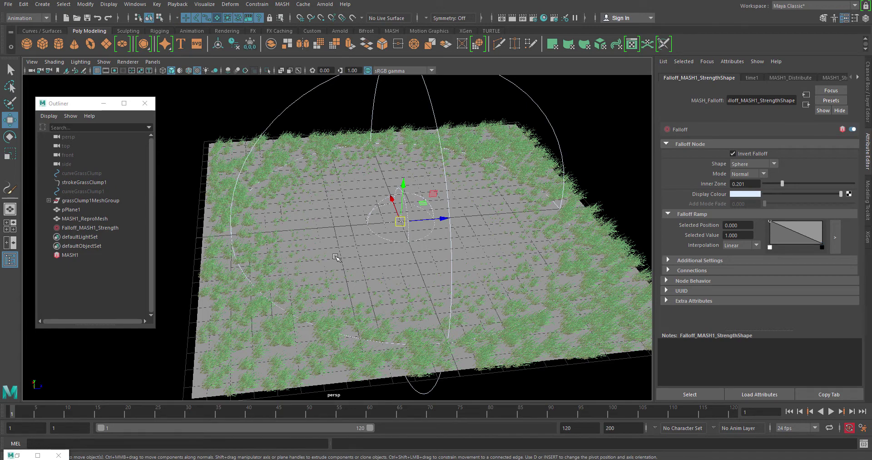
left_click_drag(420, 289, 398, 286, "alt")
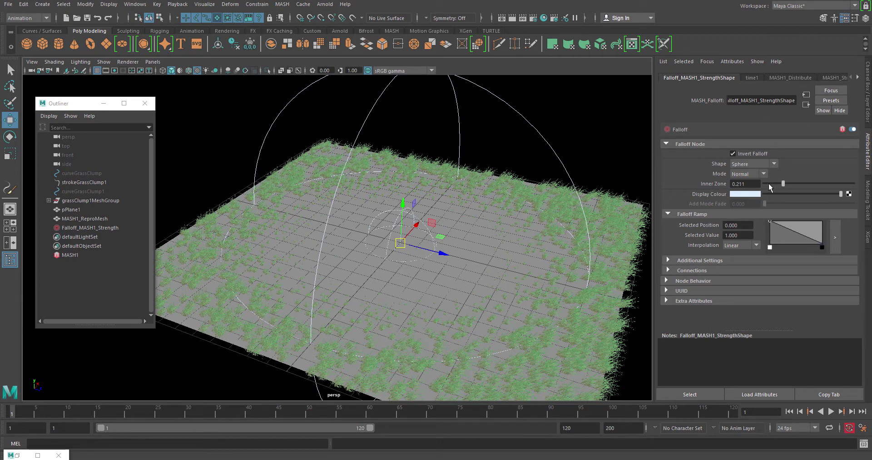
- Try the inverted falloff's Inner Zone at 0 and at 1, checking the grass from different angles
left_click_drag(766, 184, 762, 184)
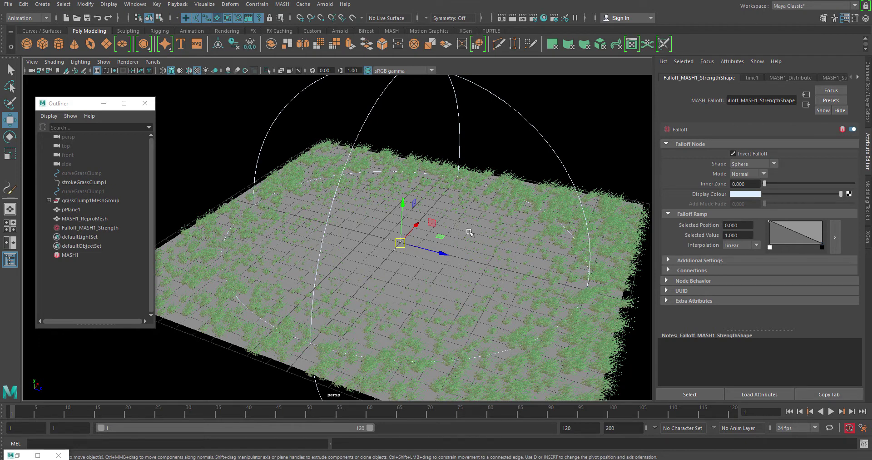
left_click(852, 184)
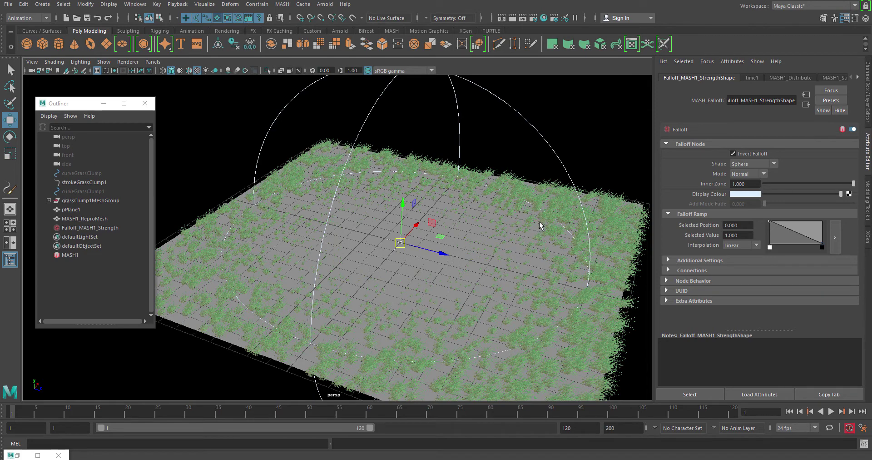
left_click_drag(378, 251, 376, 257, "alt")
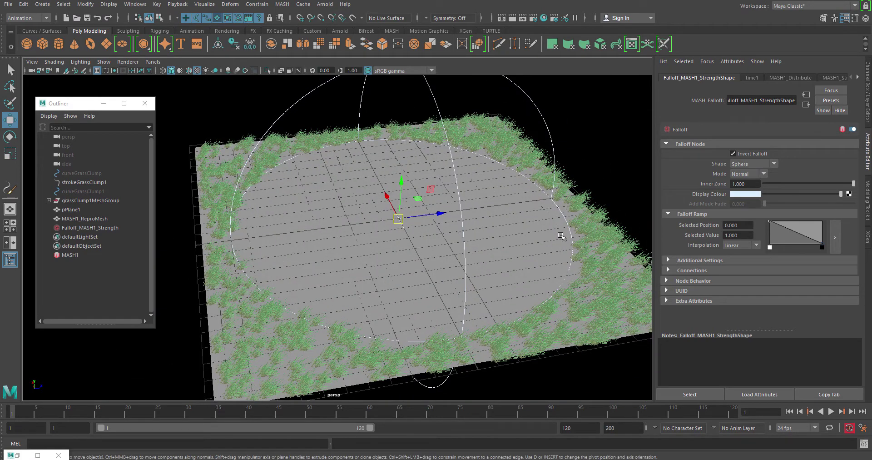
left_click_drag(540, 240, 473, 238, "alt")
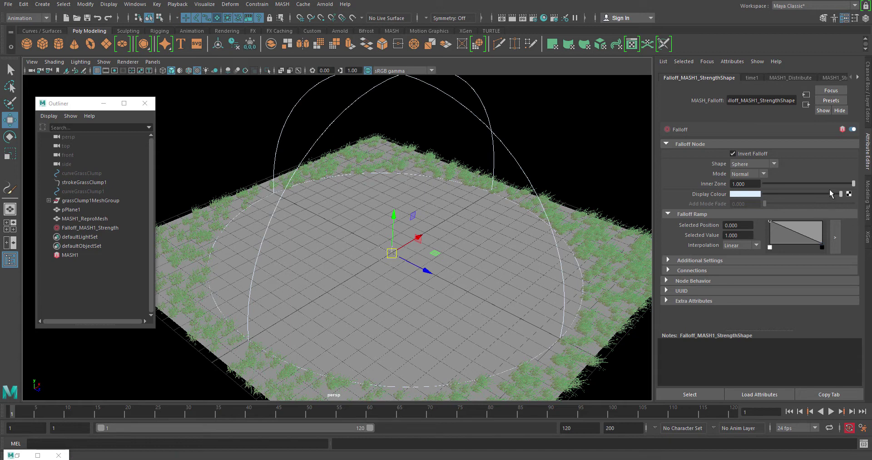
- Set the inverted falloff's Inner Zone to about 0.314
left_click_drag(850, 184, 849, 185)
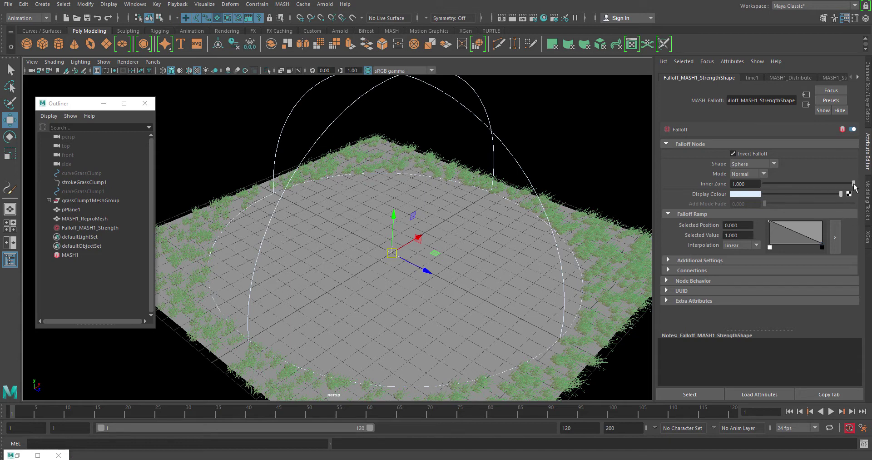
left_click(789, 183)
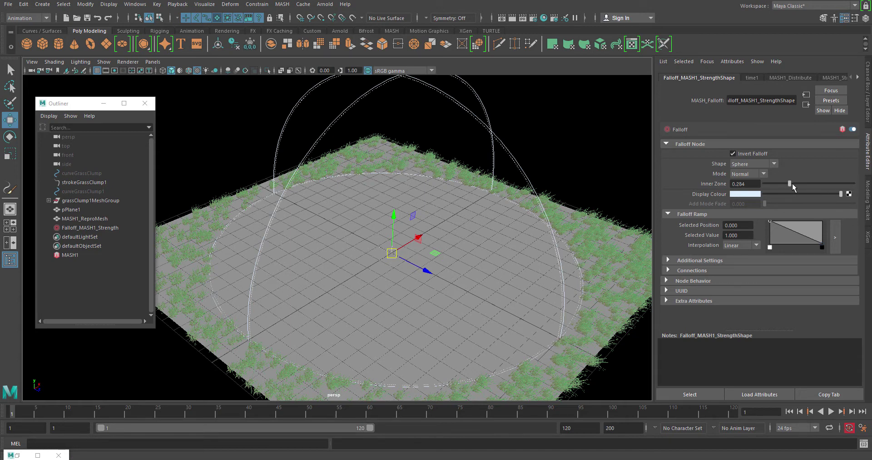
left_click(792, 184)
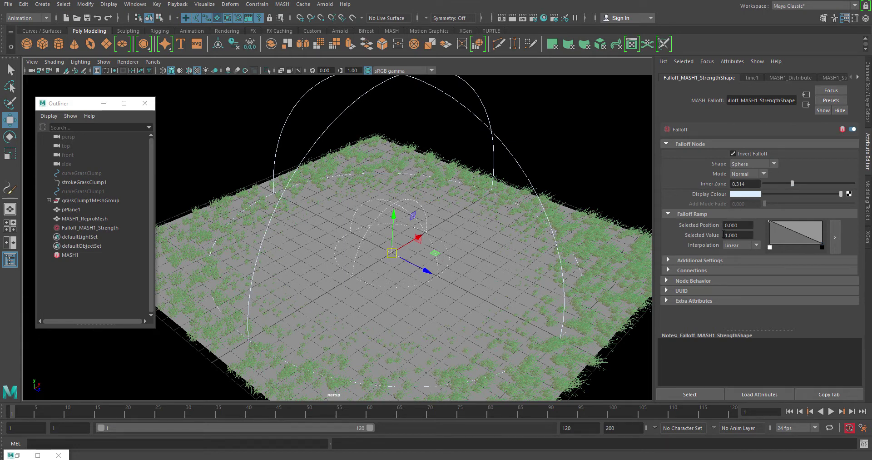
- Try the Cube falloff shape, then change the falloff's Shape to Nurbs Curve
left_click(751, 164)
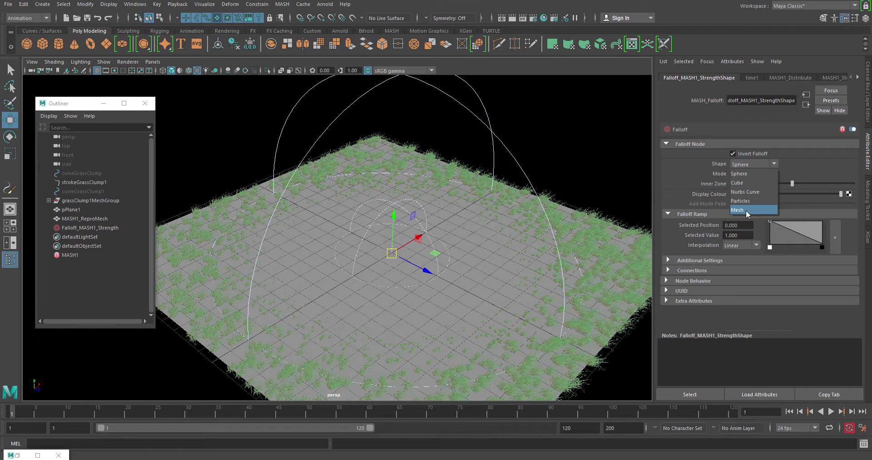
left_click(757, 186)
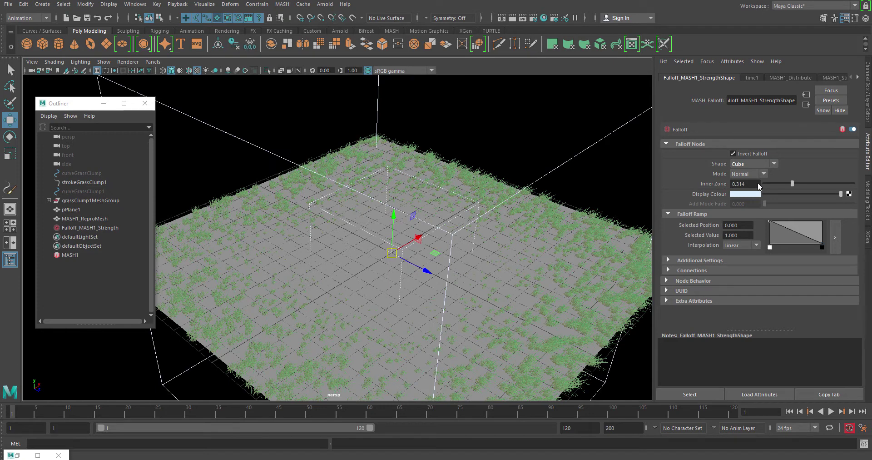
left_click(758, 164)
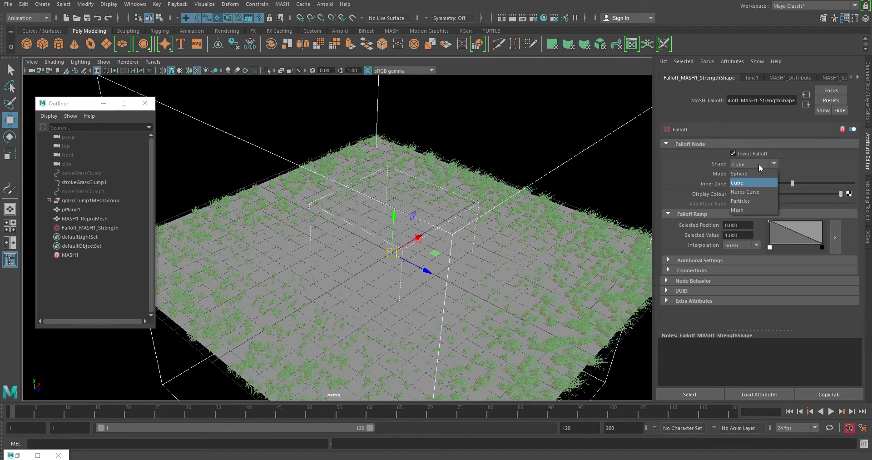
left_click(768, 192)
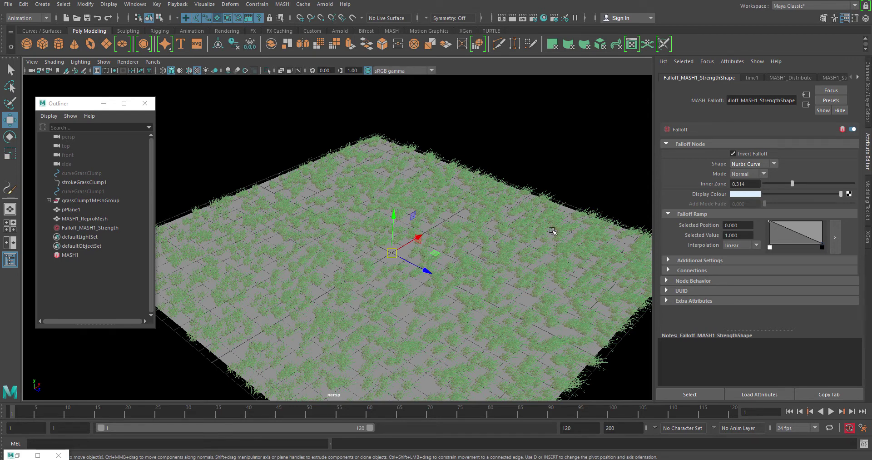
- Show the falloff's Connections settings to examine the Shape In input, keeping the Shape on Nurbs Curve
left_click(680, 270)
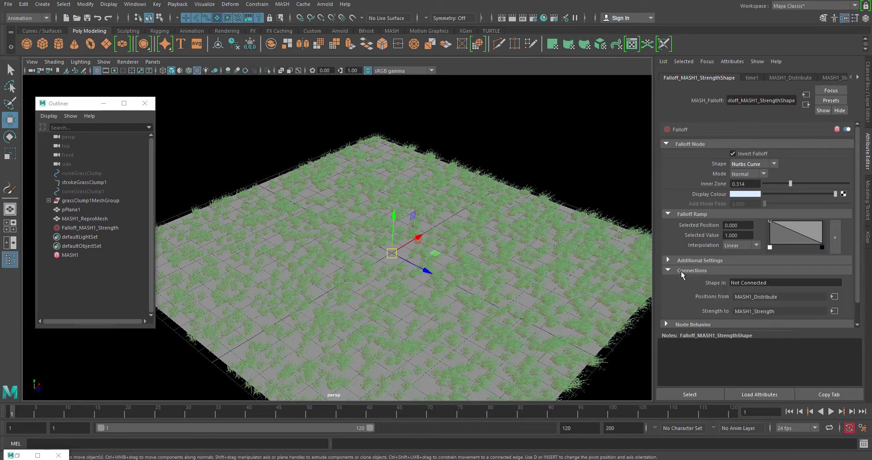
scroll(685, 283, "down", 2)
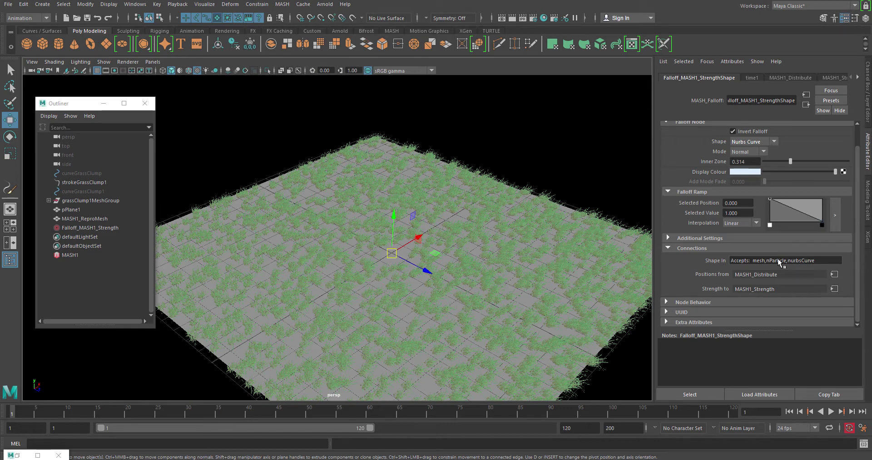
middle_click_drag(771, 261, 770, 261)
left_click(747, 141)
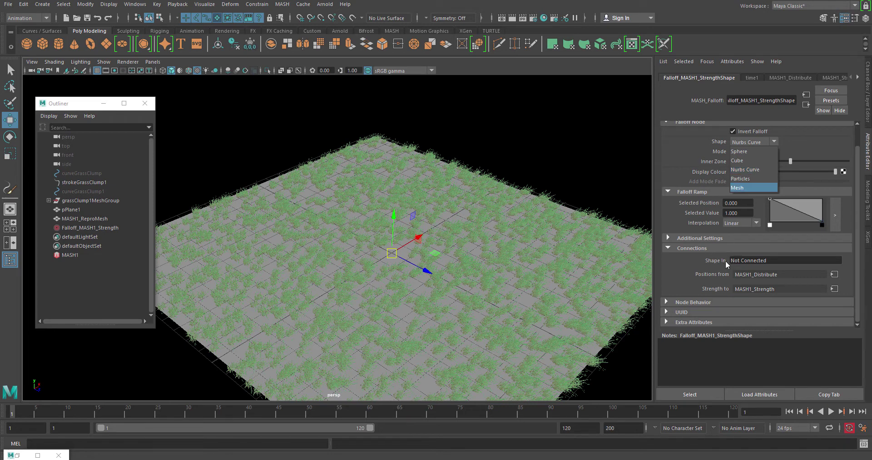
left_click(745, 170)
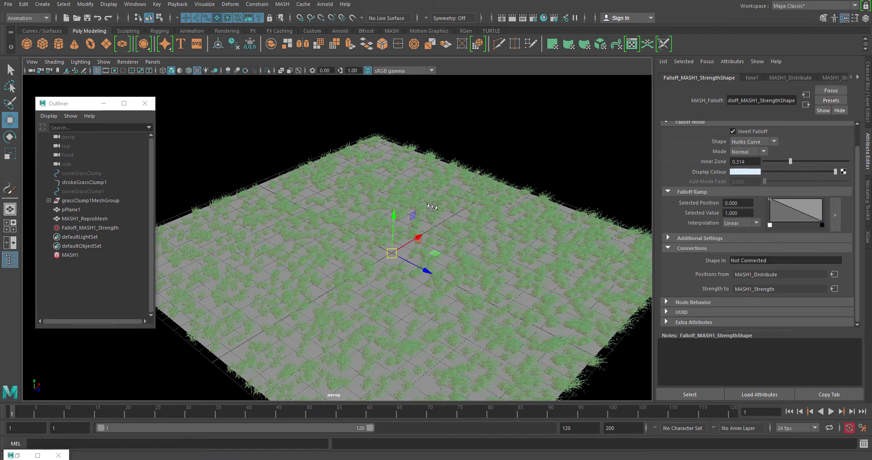
- Draw a winding S-shaped EP curve with five edit points across the grass plane, from beyond the far edge to past the near edge
left_click_drag(432, 206, 323, 89, "alt")
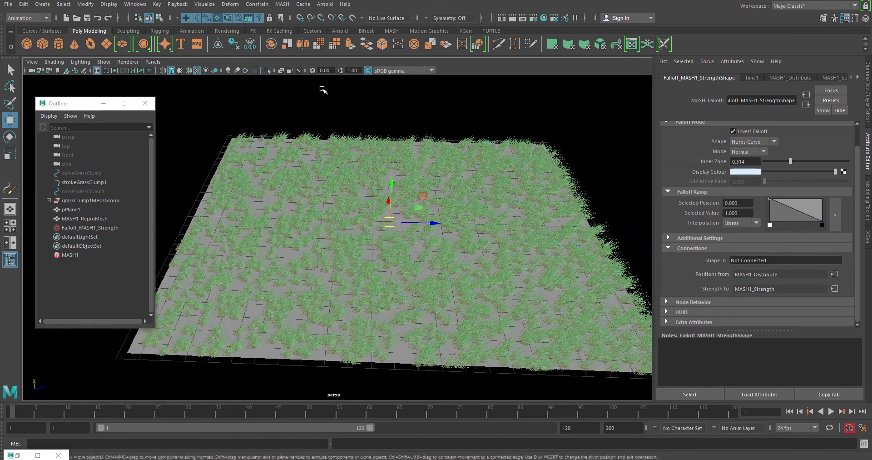
left_click(42, 31)
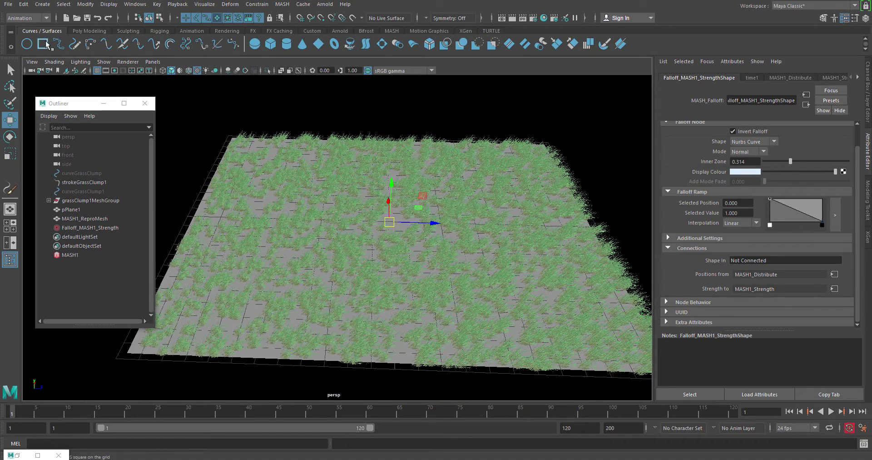
left_click(58, 44)
left_click(423, 112)
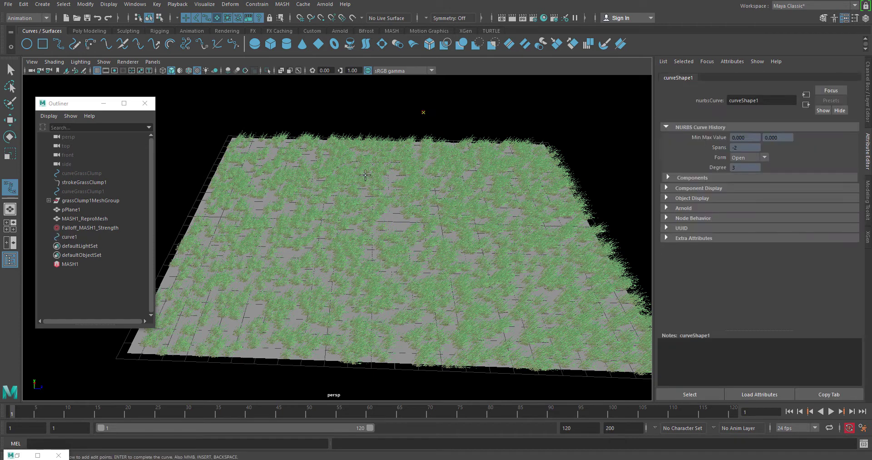
left_click(345, 175)
left_click(417, 238)
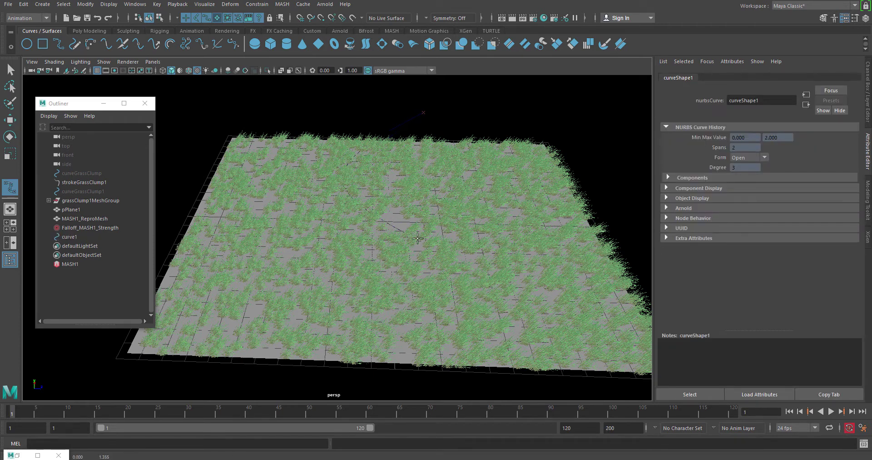
left_click(429, 238)
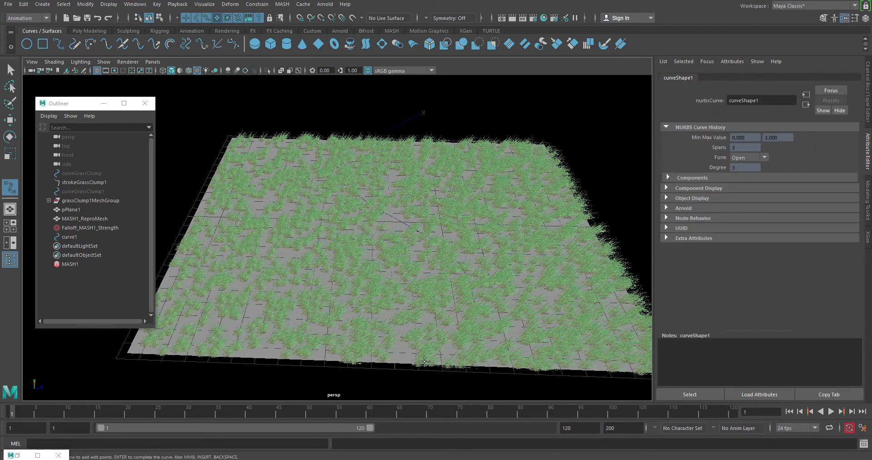
left_click(363, 392)
key("Return")
key("w")
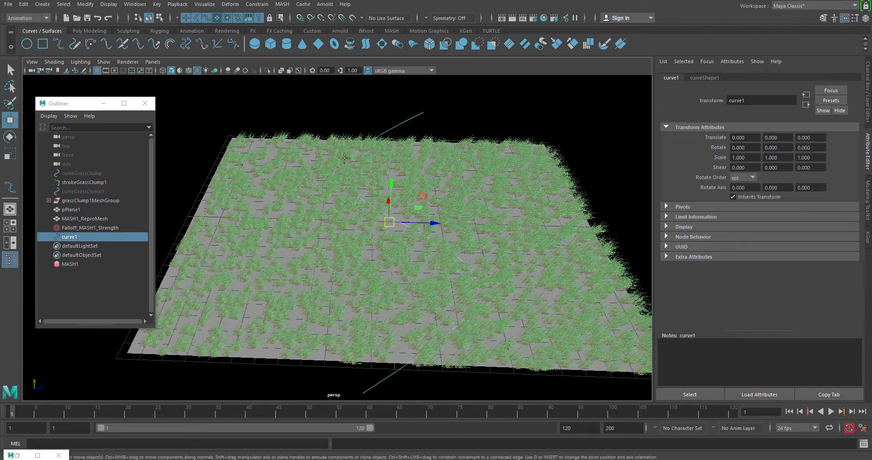
- Connect curve1 to the Shape In input of Falloff_MASH1_Strength
left_click(91, 228)
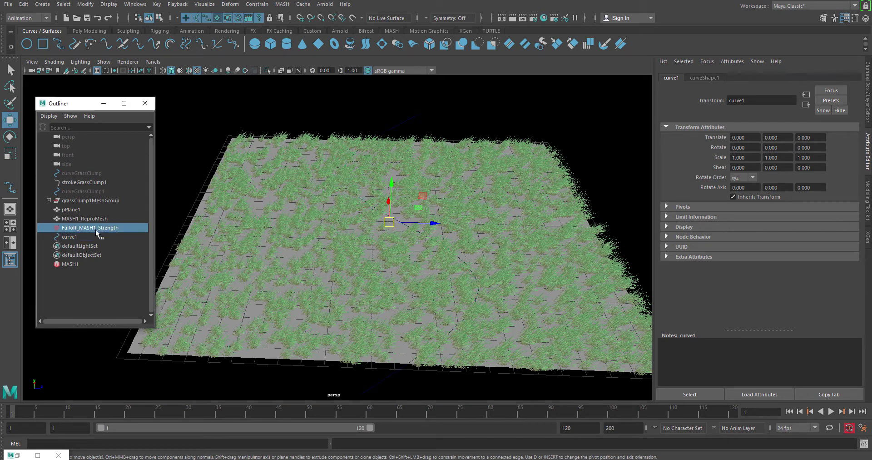
left_click(759, 78)
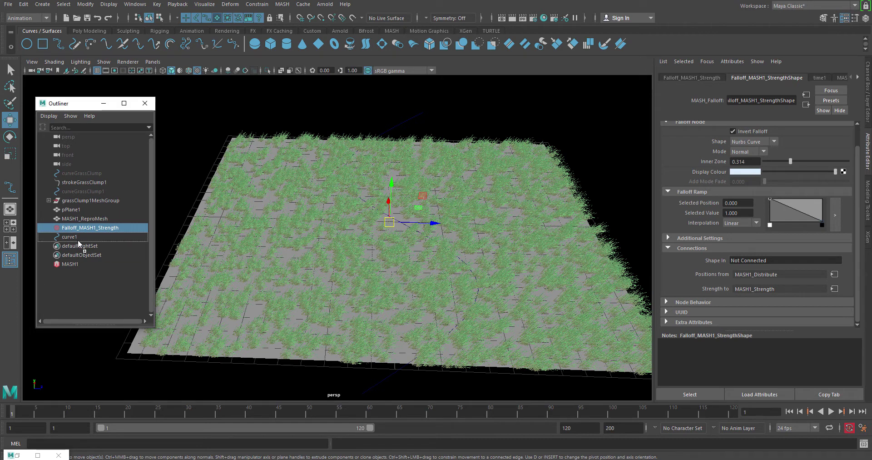
middle_click_drag(778, 259, 778, 259)
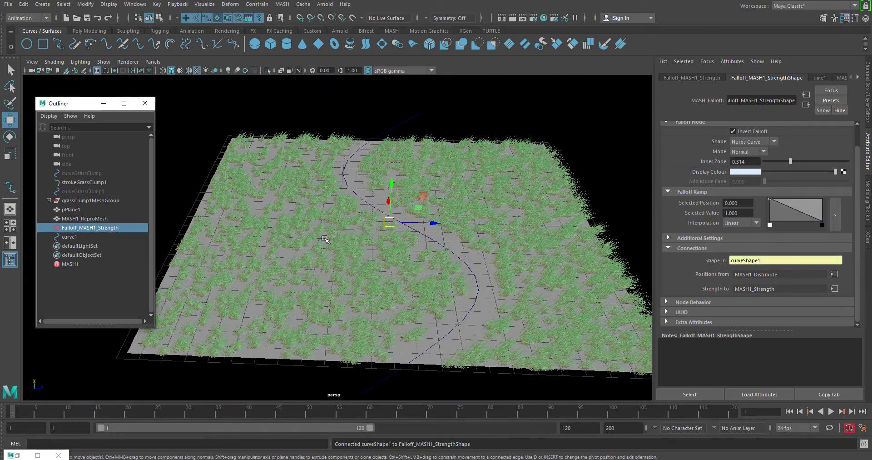
- Expand the falloff's Additional Settings and raise the Custom Shape Radius to about 3.162 to widen the path along the curve
left_click_drag(330, 288, 416, 280, "alt")
right_click_drag(416, 280, 523, 299, "alt")
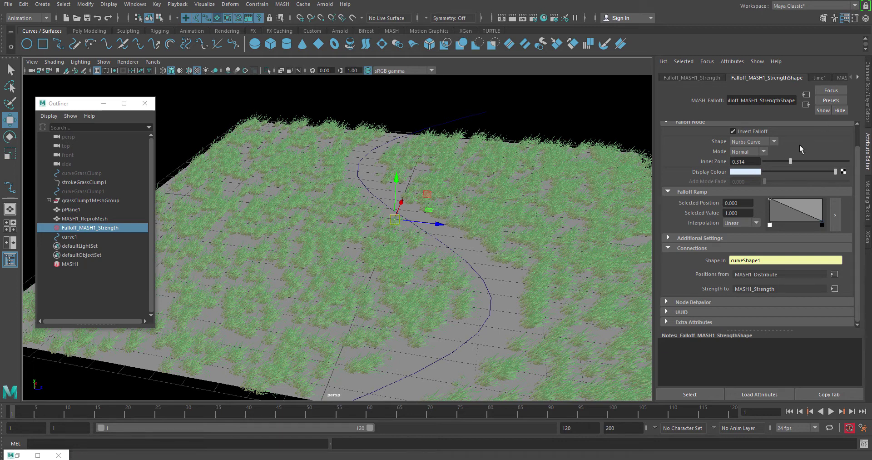
scroll(782, 201, "up", 2)
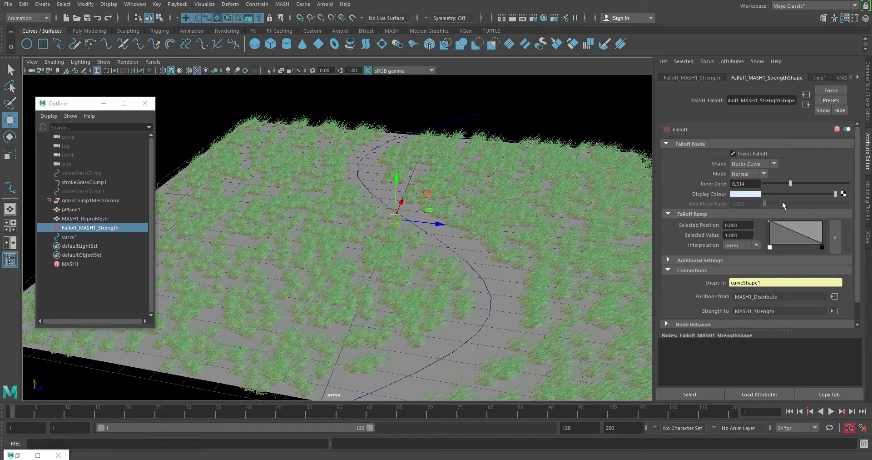
left_click(673, 260)
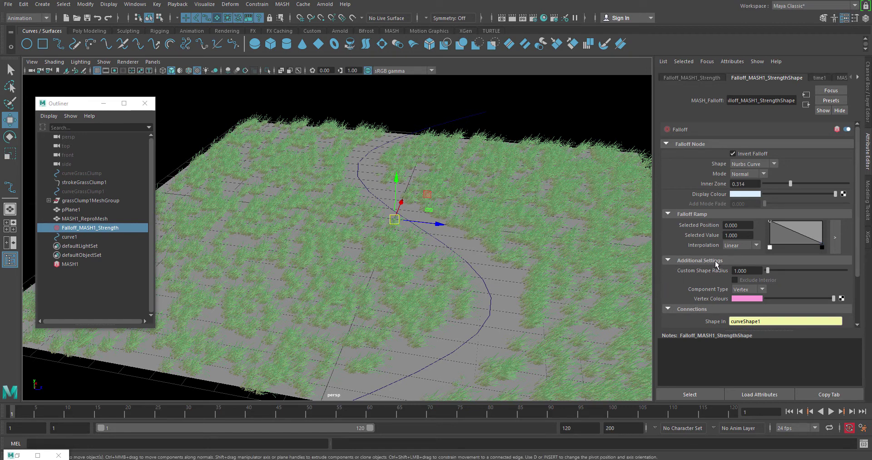
left_click_drag(767, 271, 773, 271)
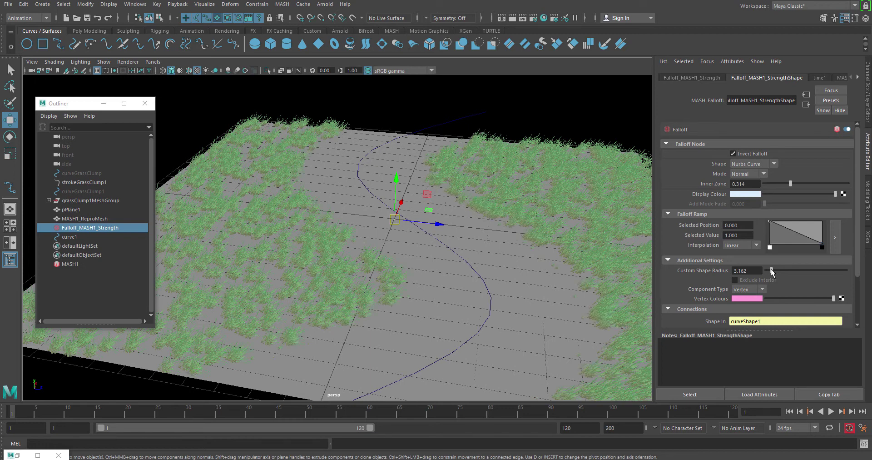
left_click(745, 271)
- Set the curve-shaped falloff's Inner Zone to 0 and check the grass along the path from a lower angle
left_click(790, 183)
left_click_drag(769, 183, 755, 185)
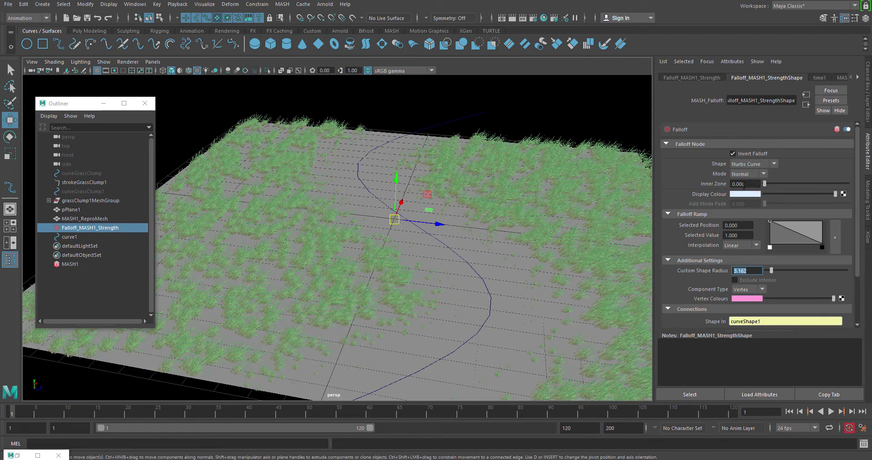
left_click_drag(414, 312, 467, 311, "alt")
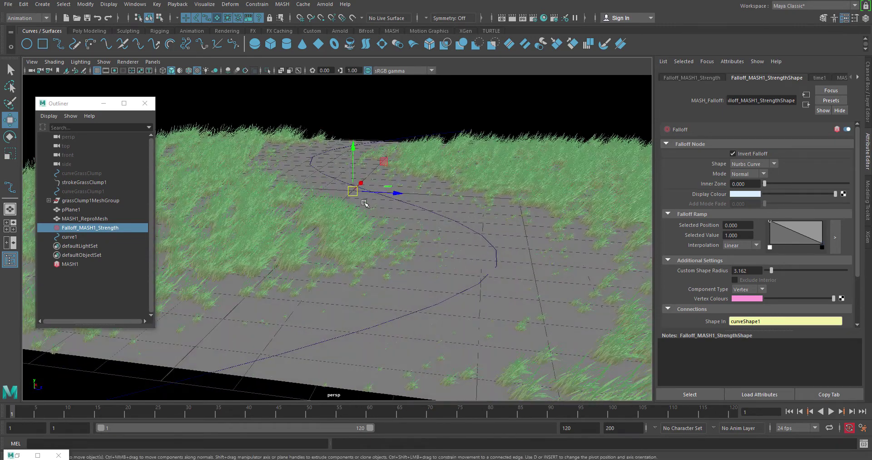
left_click_drag(385, 232, 406, 295, "alt")
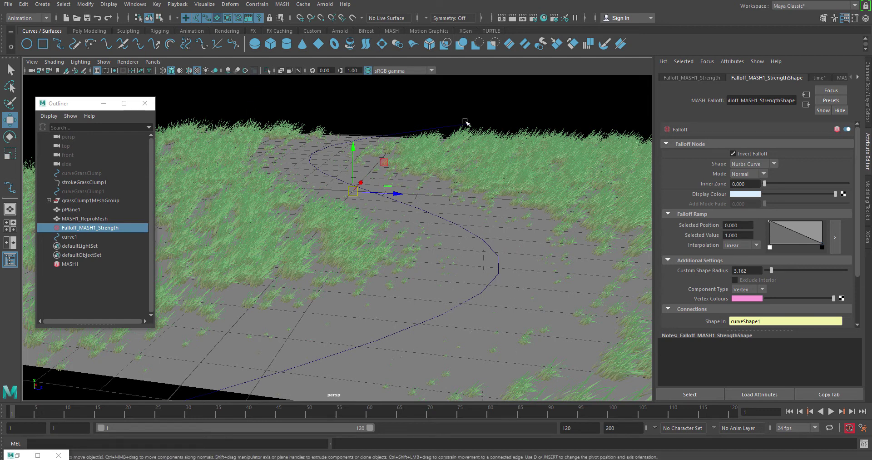
- Set the Number of Points in the MASH1 Distribute node to 5000 and view the denser grass around the path
left_click(90, 265)
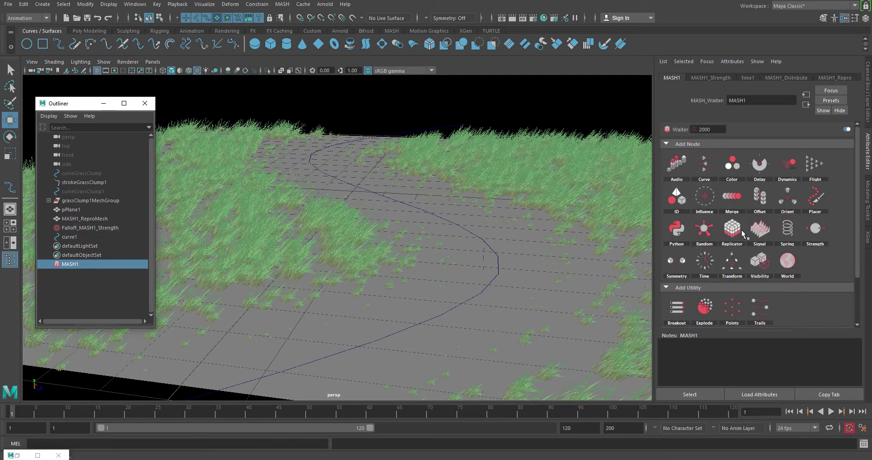
left_click(786, 78)
double_click(742, 143)
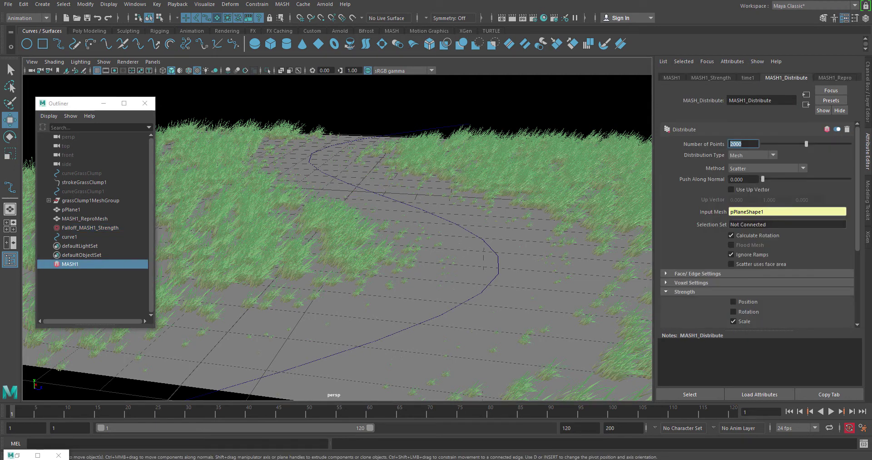
type("5000")
key("Return")
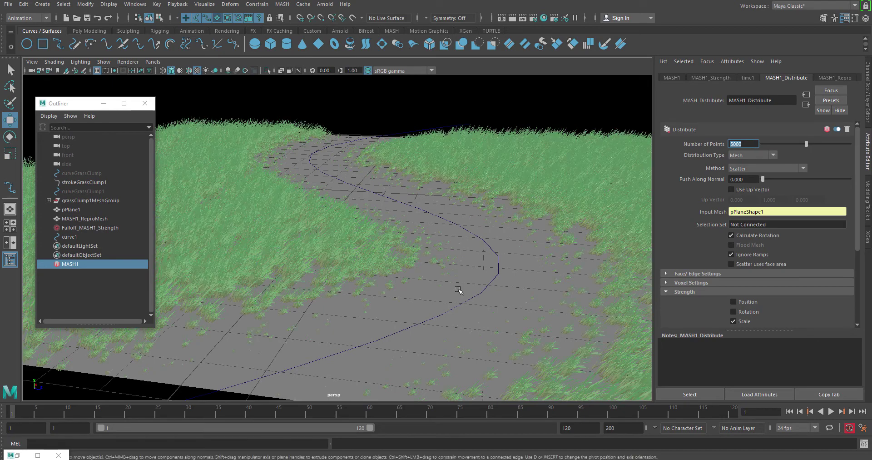
left_click_drag(458, 290, 397, 288, "alt")
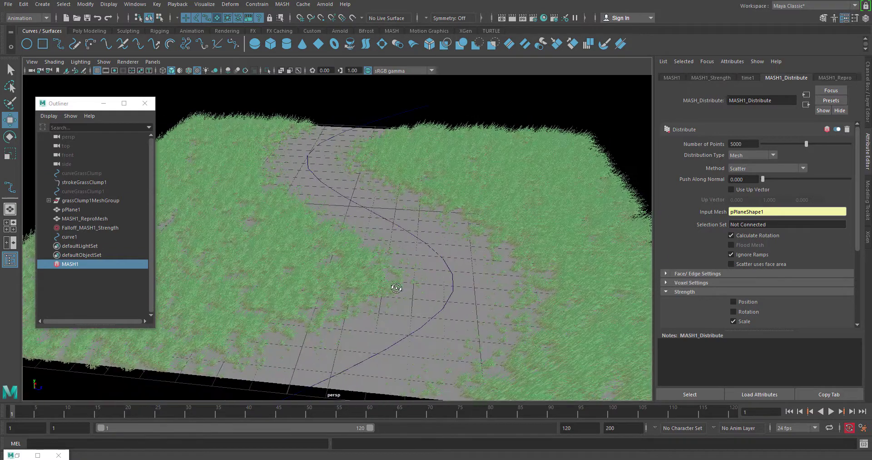
- Select the path curve, curve1, that shapes the falloff
left_click(449, 266)
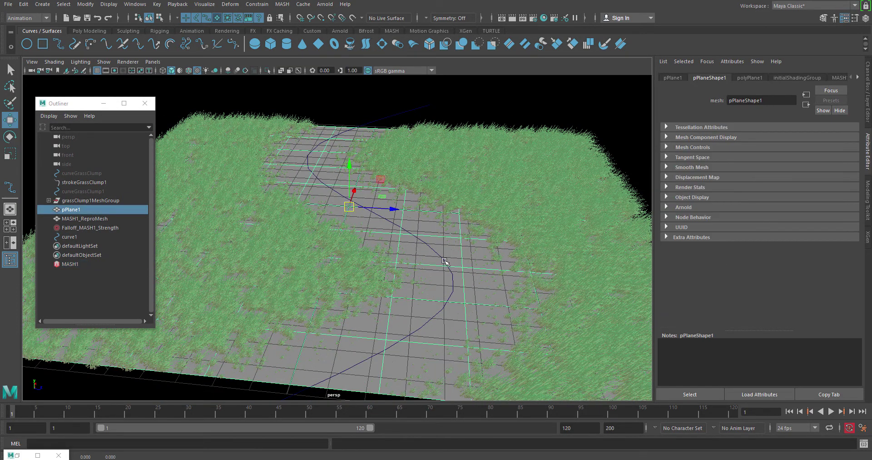
left_click(68, 237)
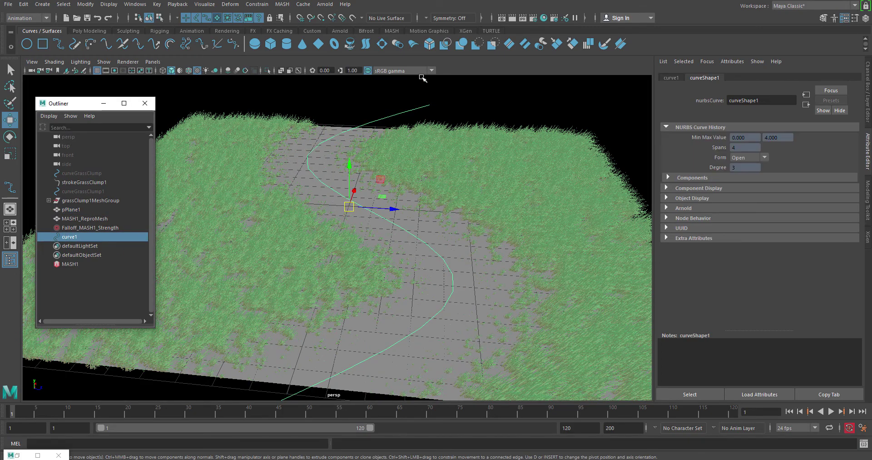